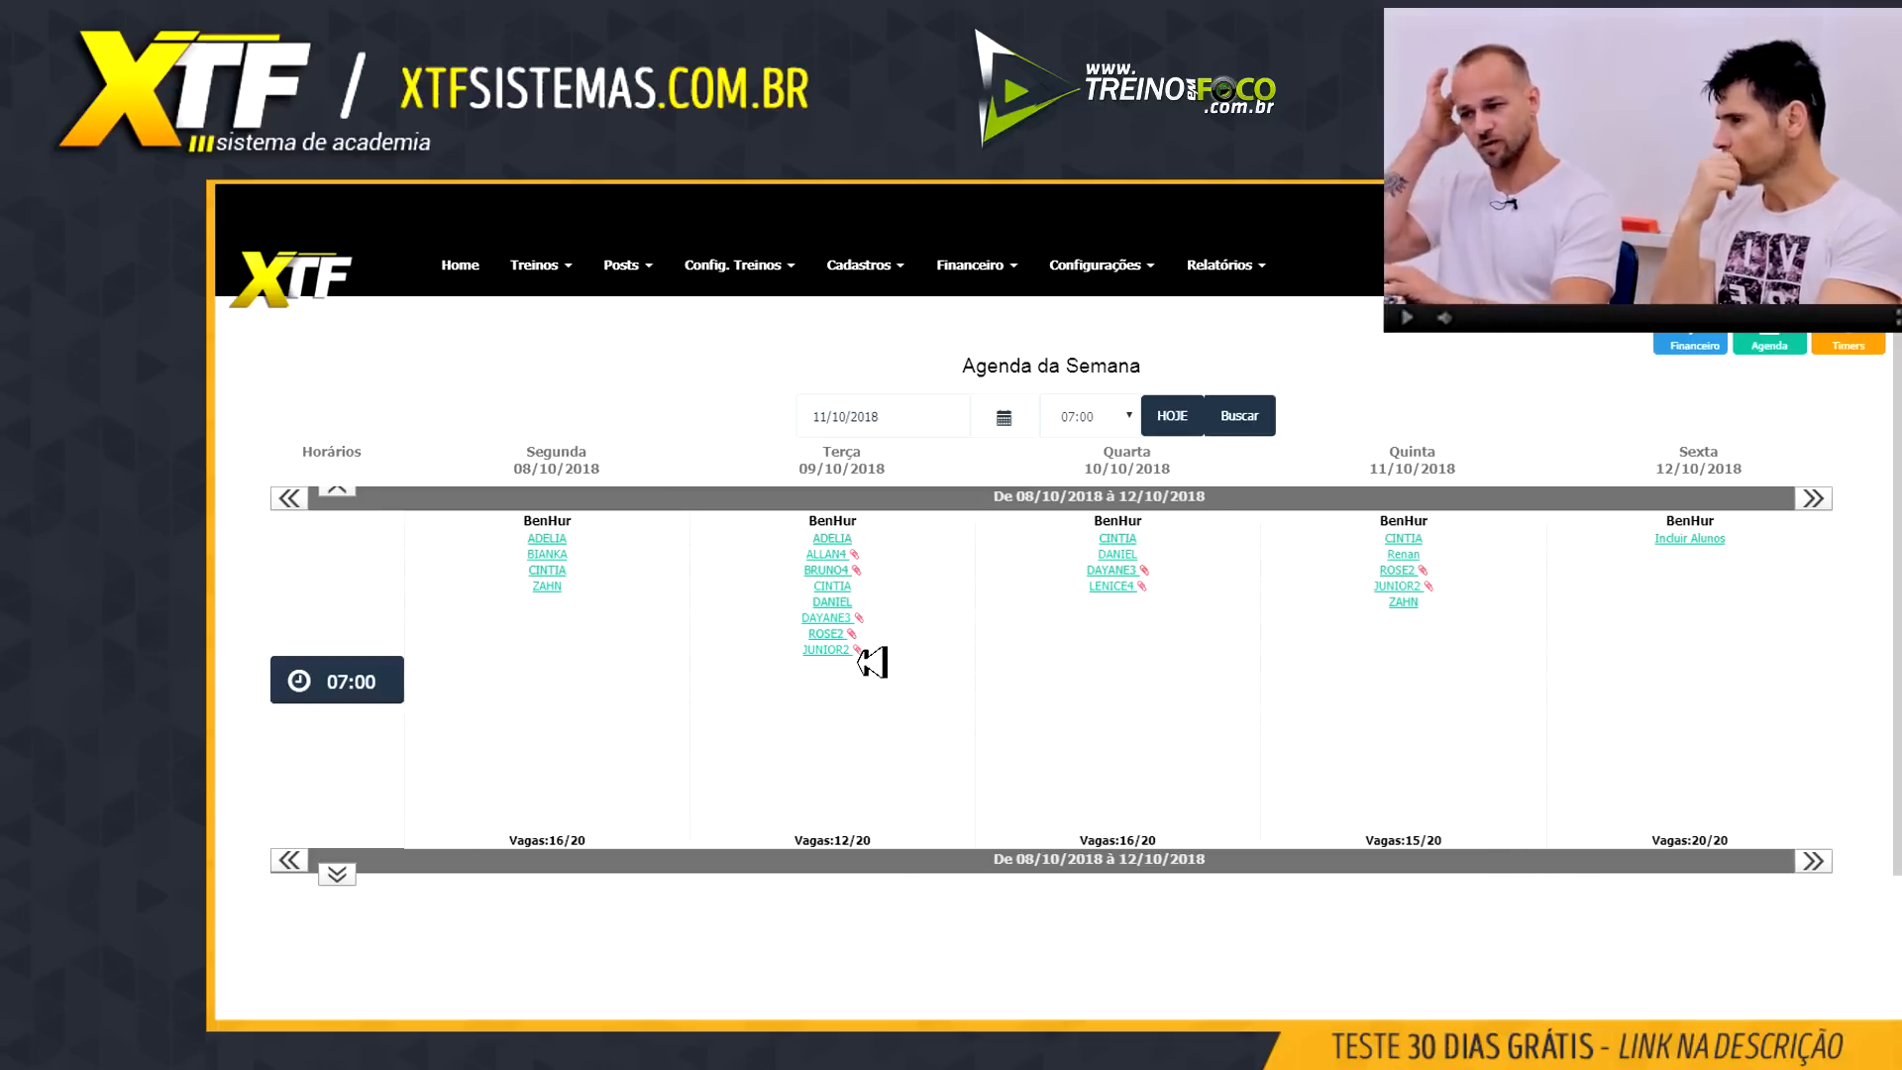
Start a new workout for the third student in Tuesday 09/10/2018's 07:00 class and group exercises 02 and 03 with 01
{"action": "left_click", "coordinate": [839, 562]}
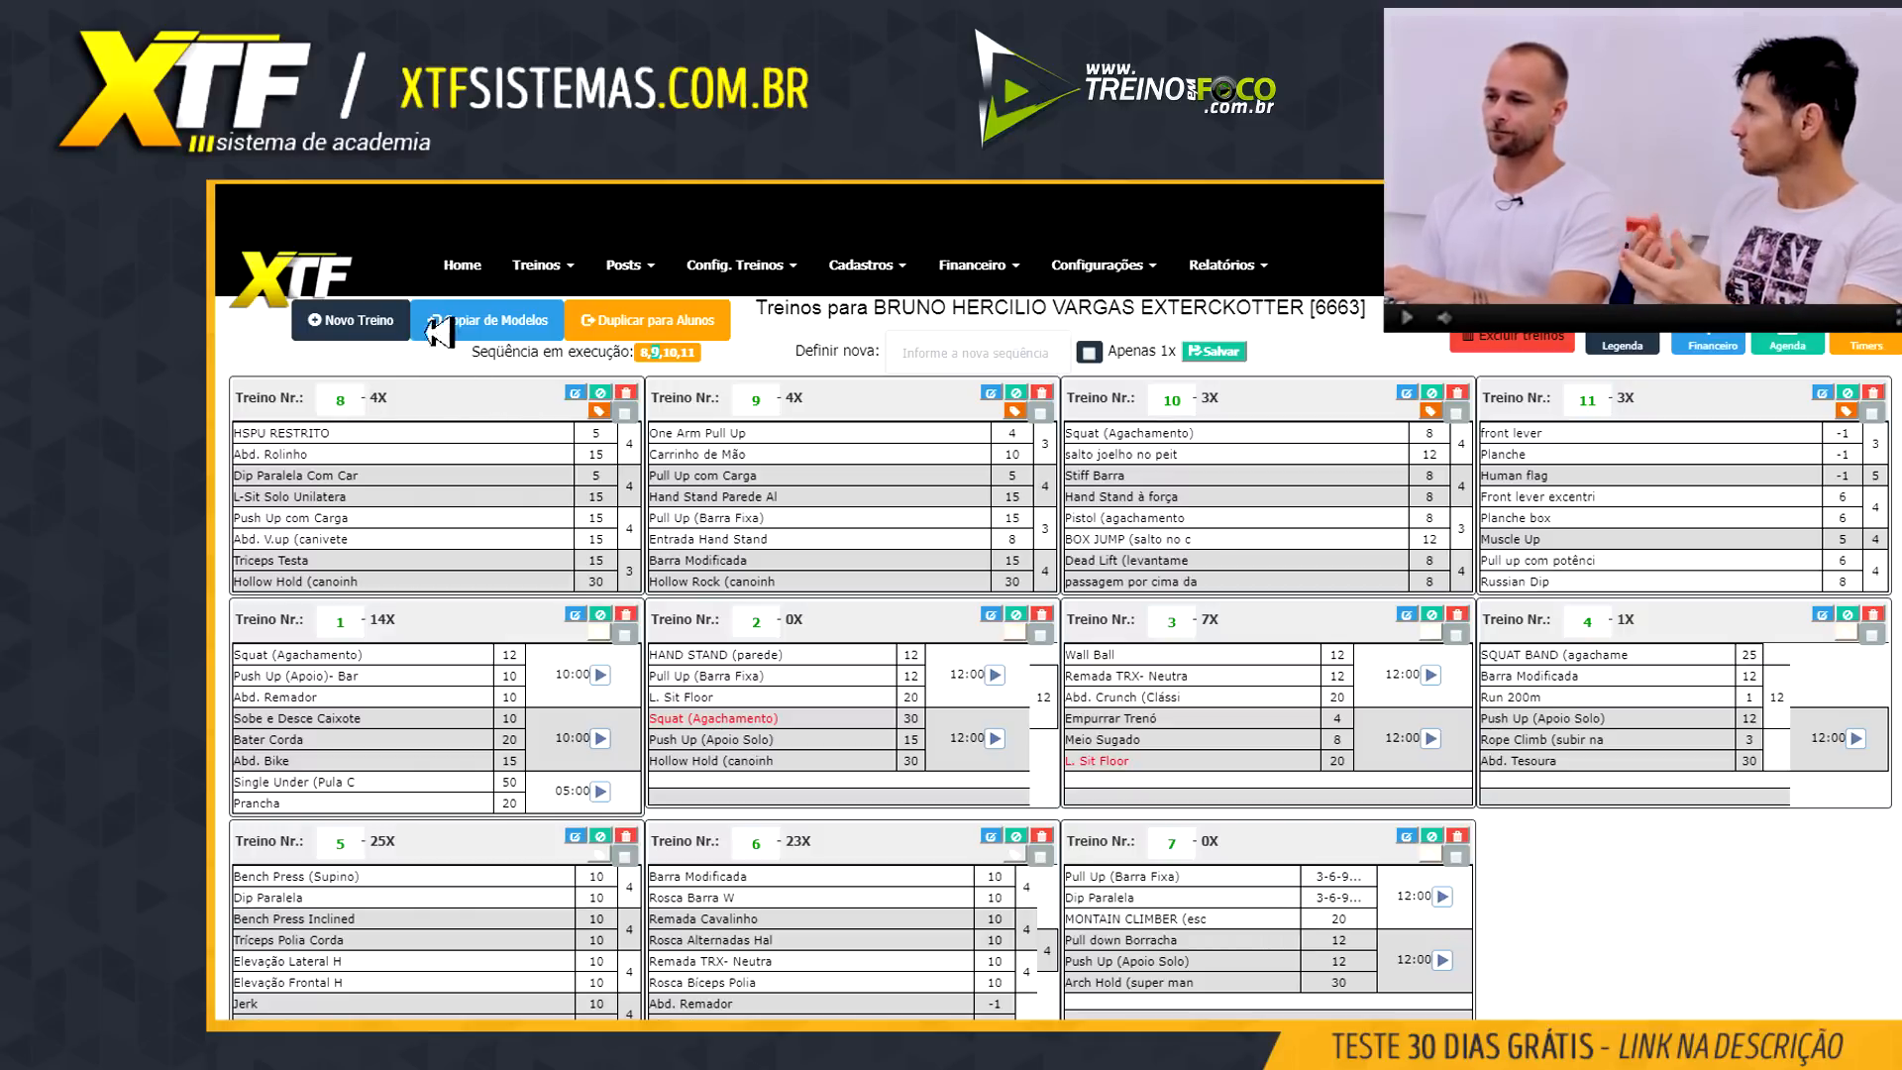
{"action": "left_click", "coordinate": [365, 325]}
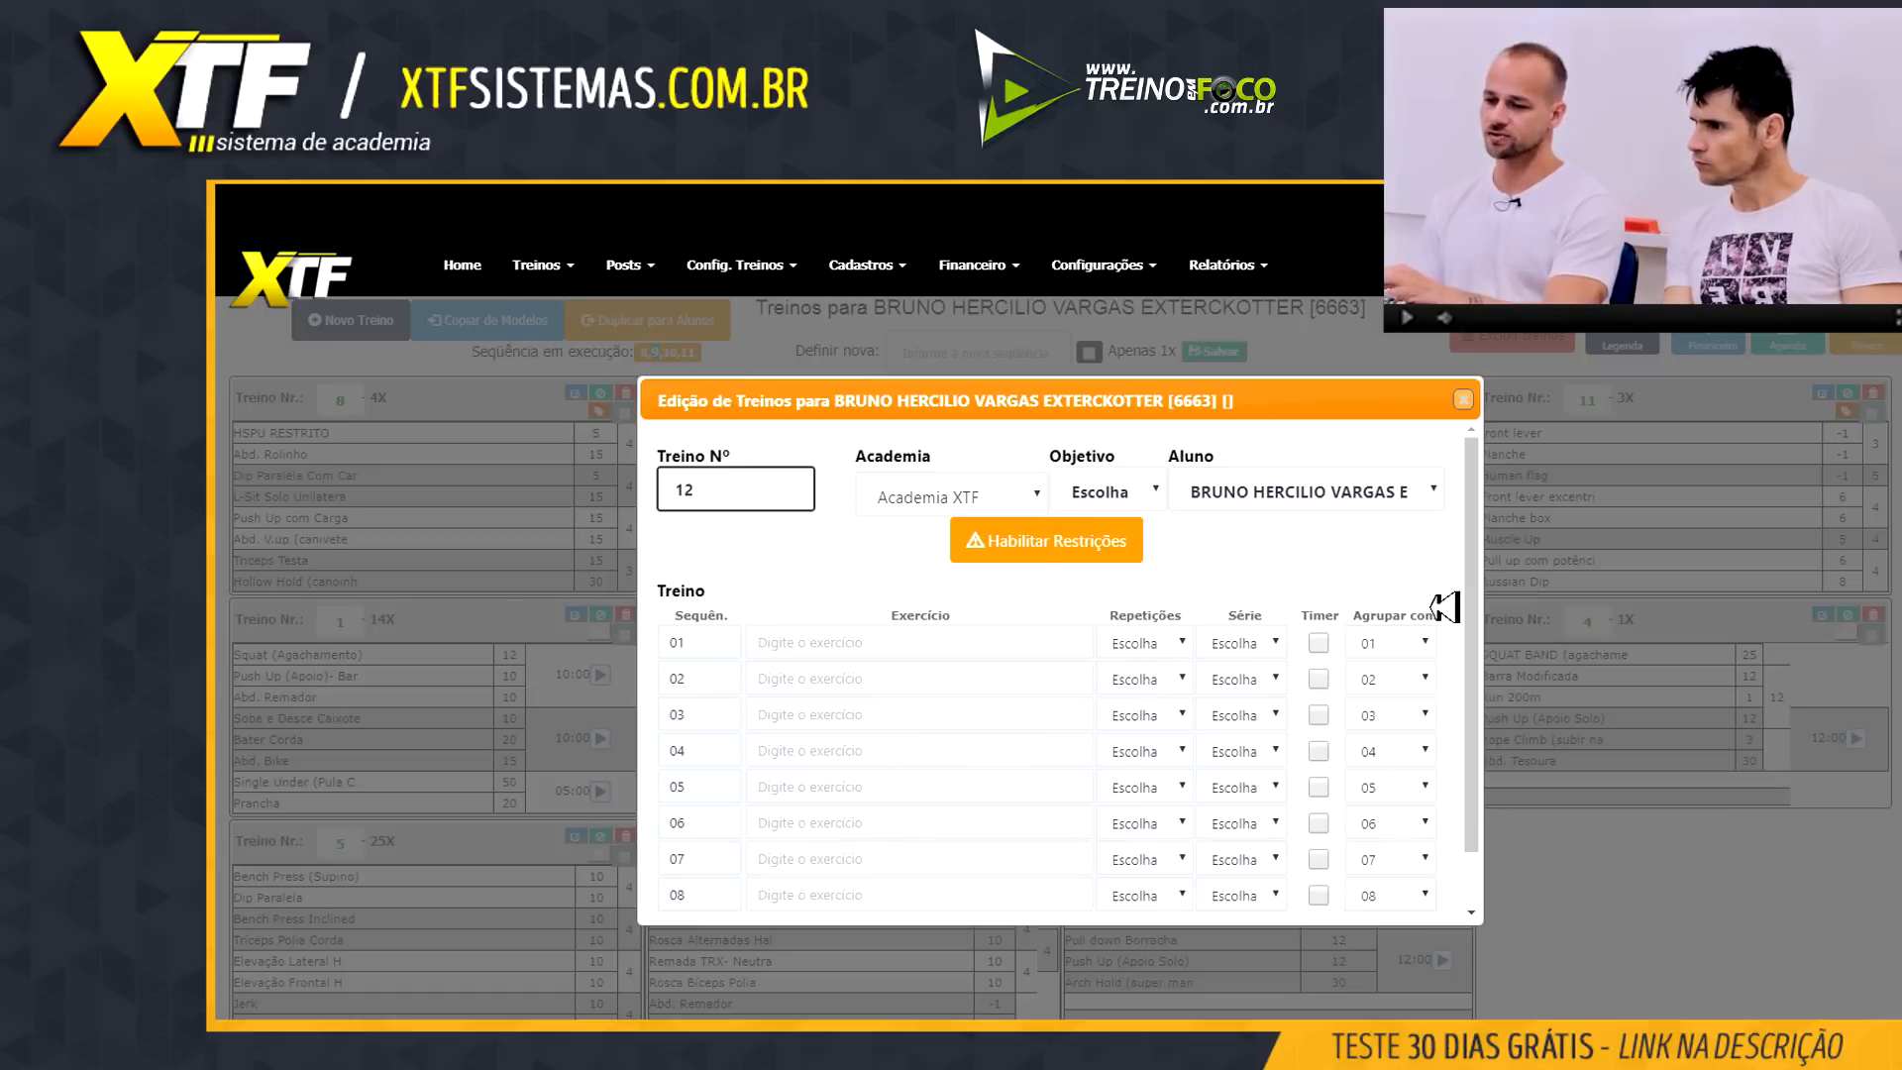
{"action": "left_click", "coordinate": [1381, 679]}
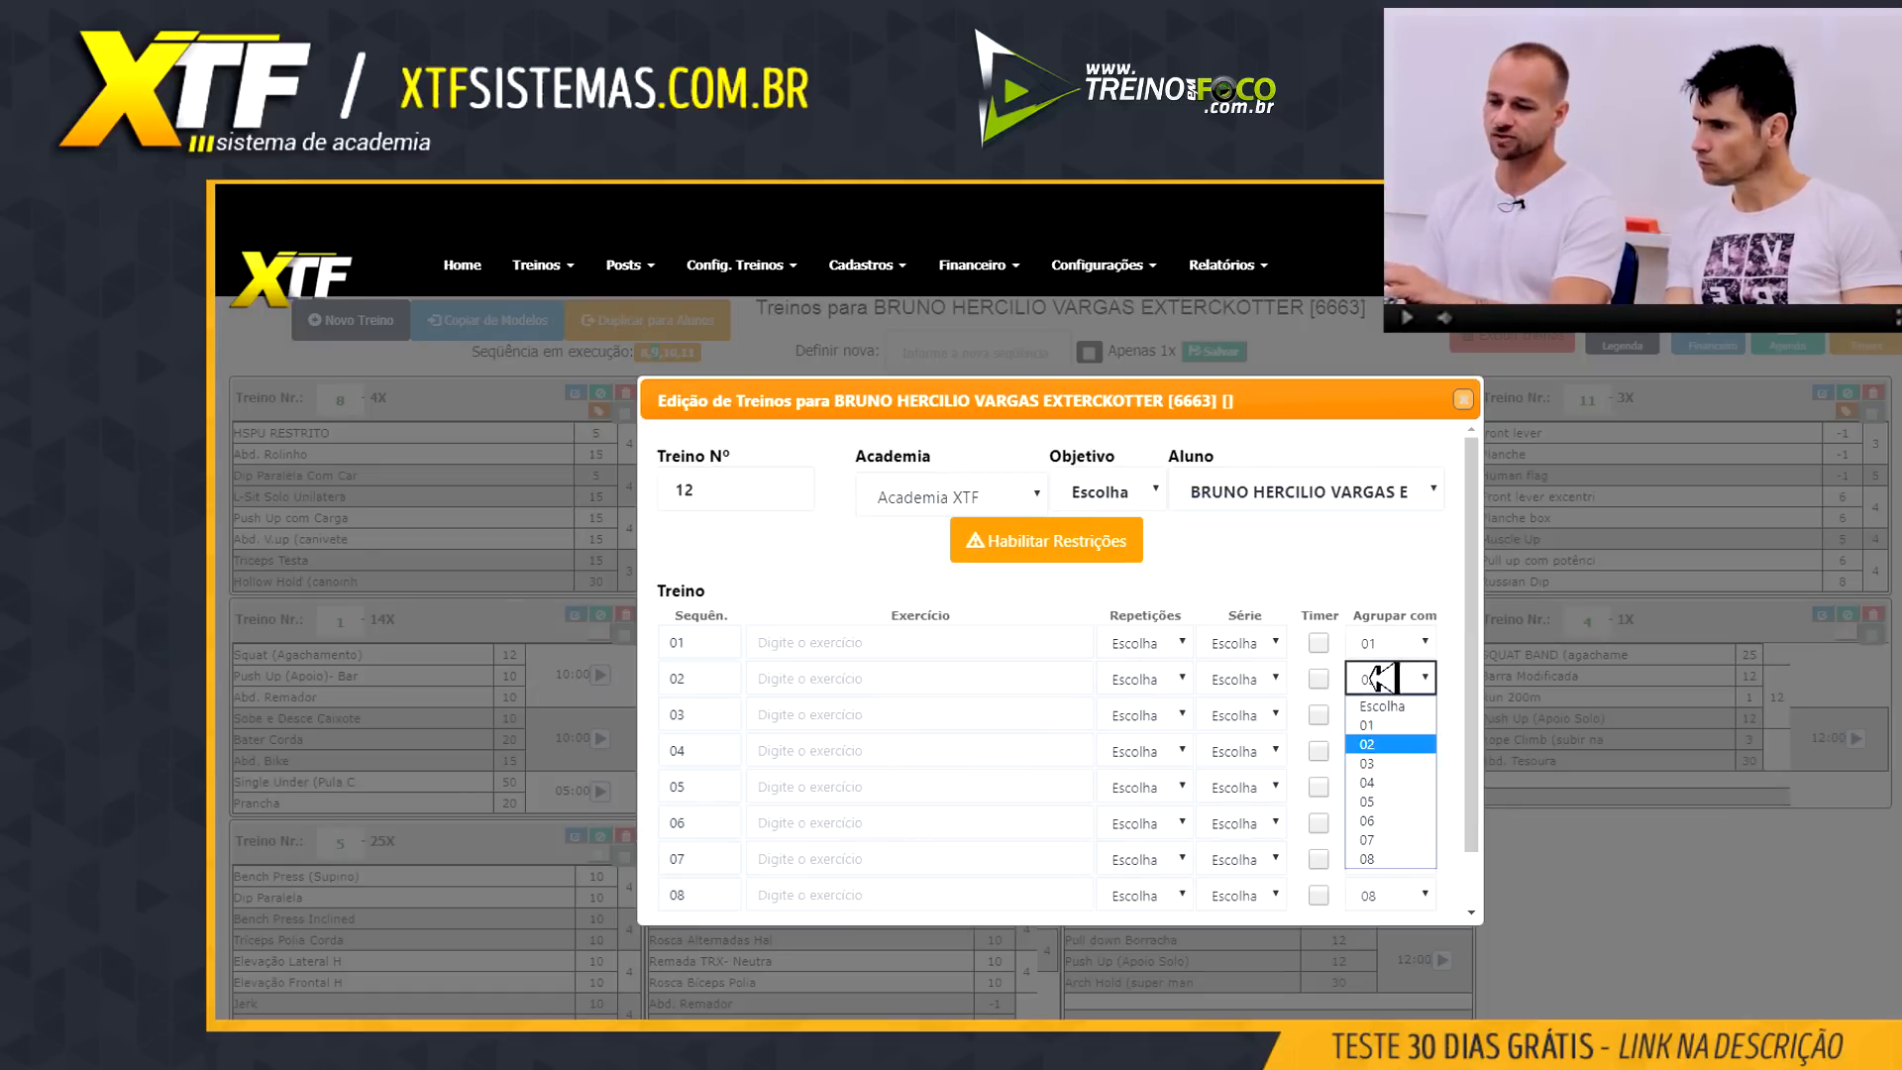
{"action": "left_click", "coordinate": [1379, 724]}
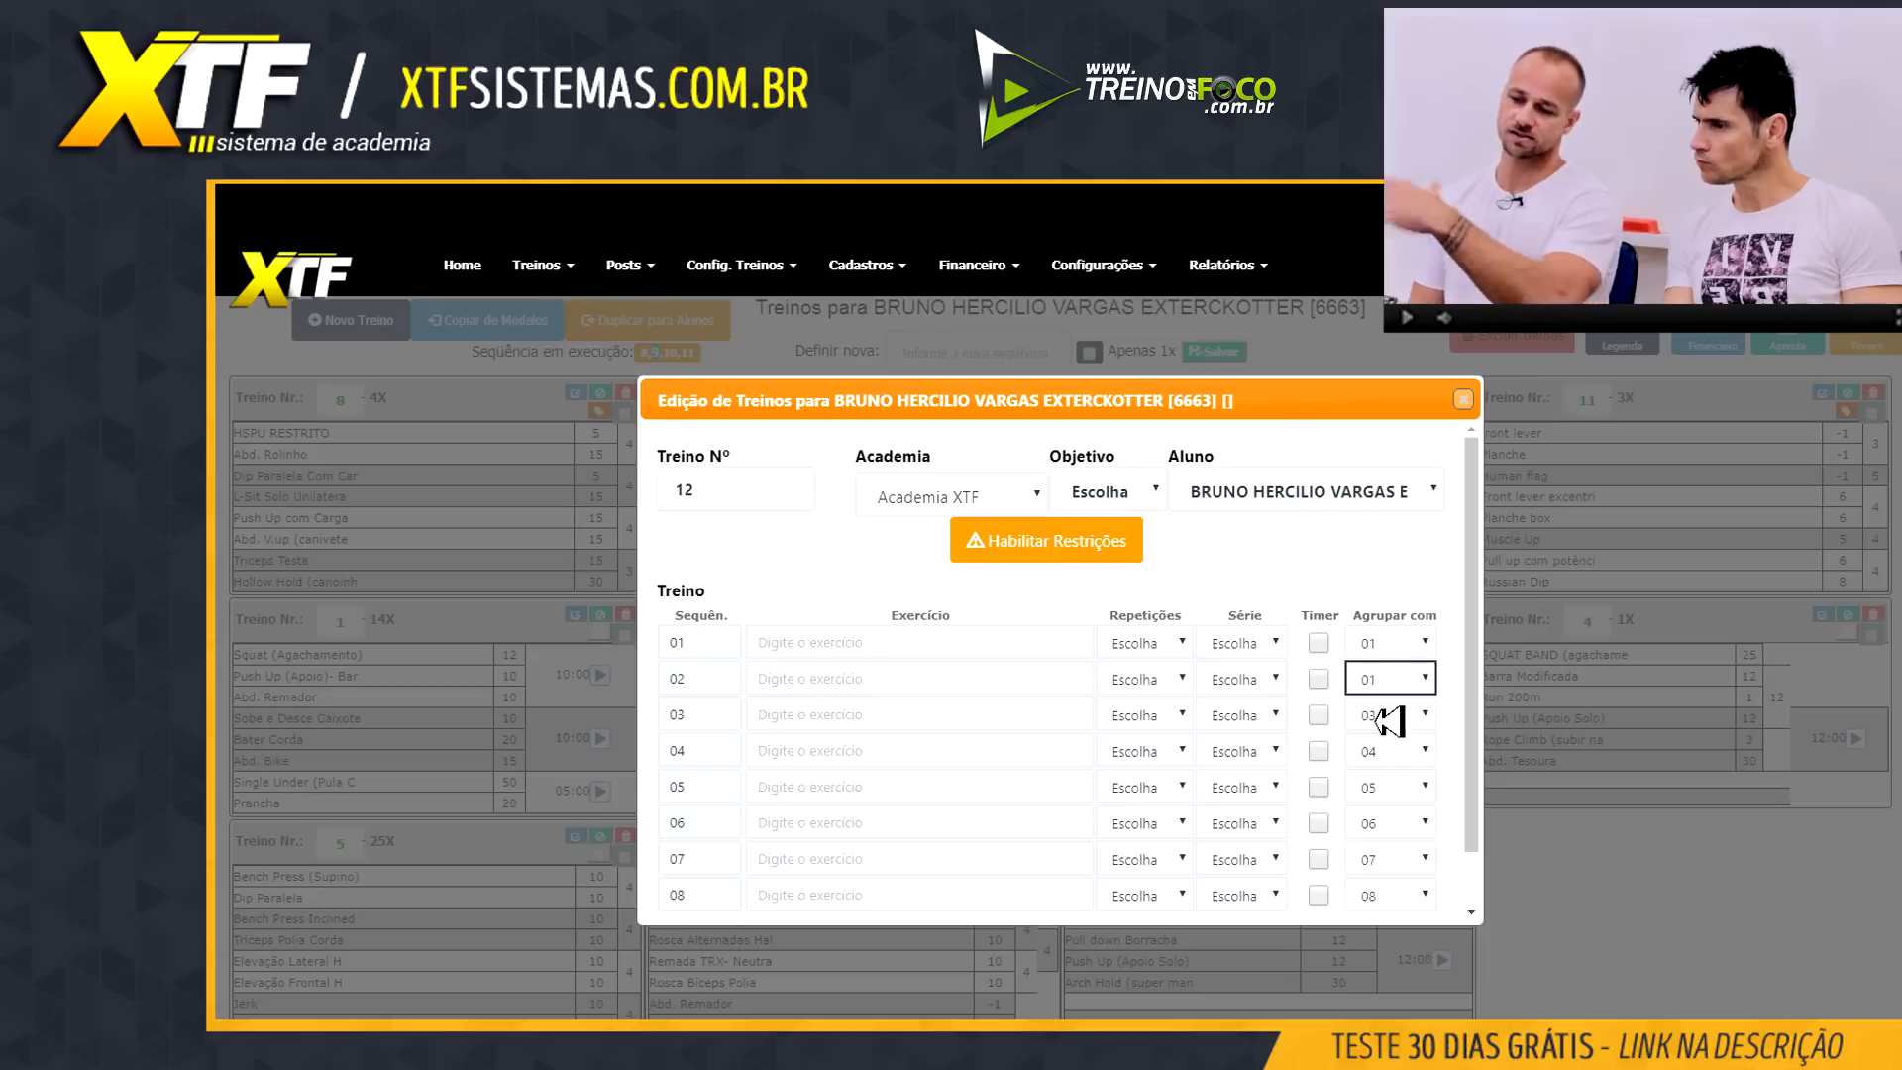
{"action": "left_click", "coordinate": [1388, 715]}
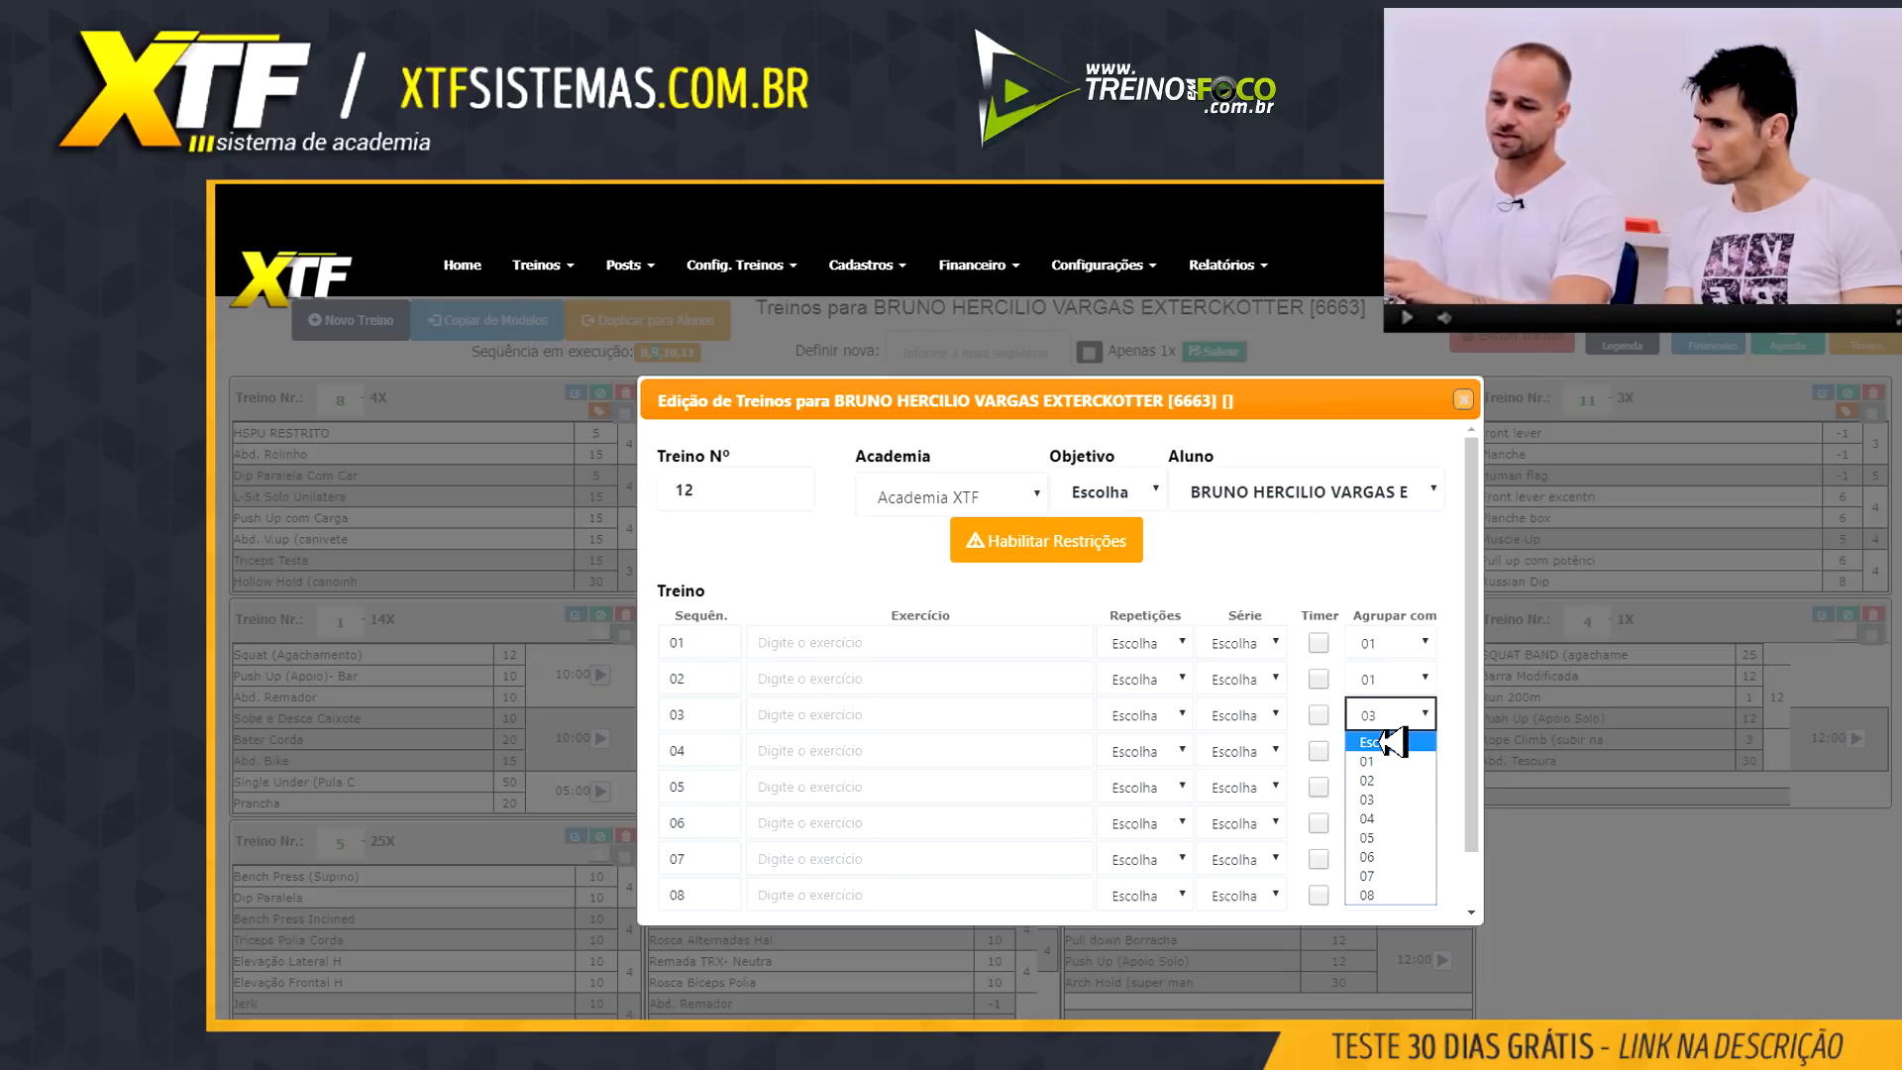
{"action": "left_click", "coordinate": [1379, 761]}
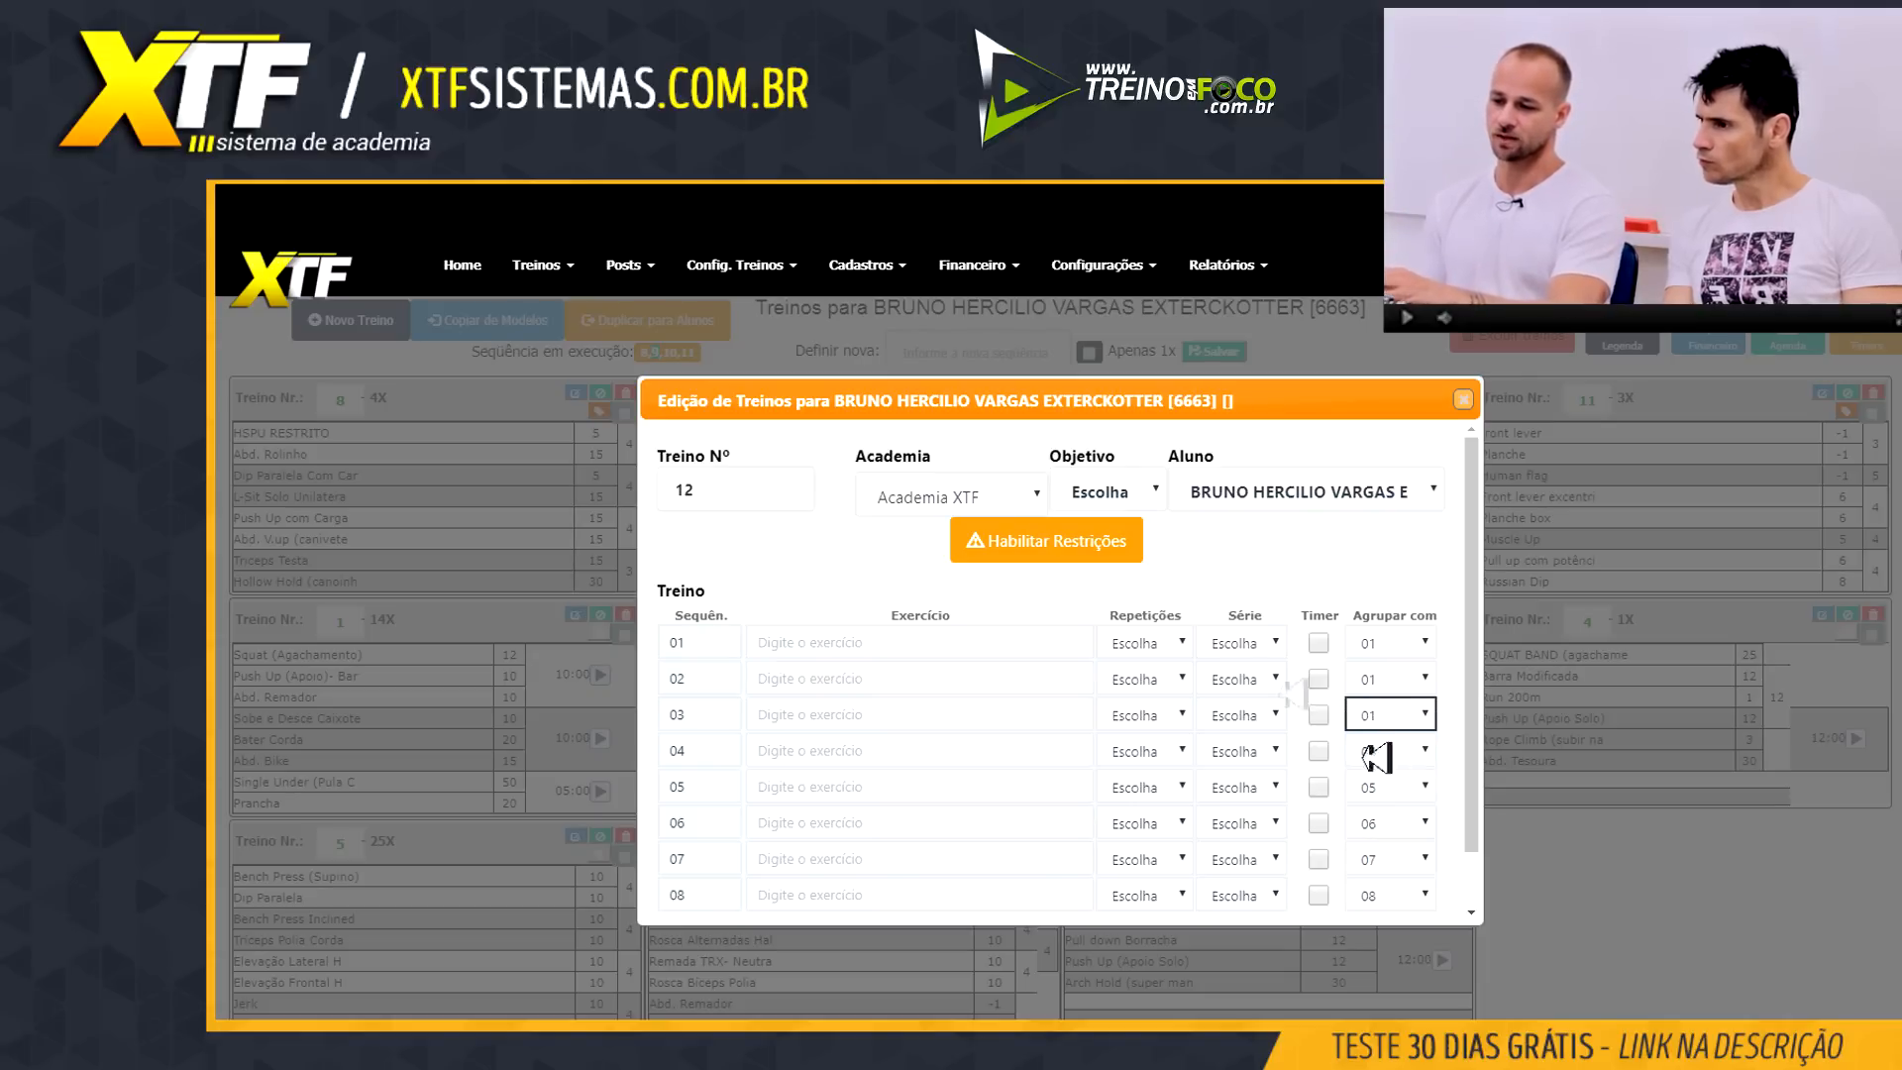
Enable the timer for exercise 01 and set its series value to 10
{"action": "left_click", "coordinate": [1320, 643]}
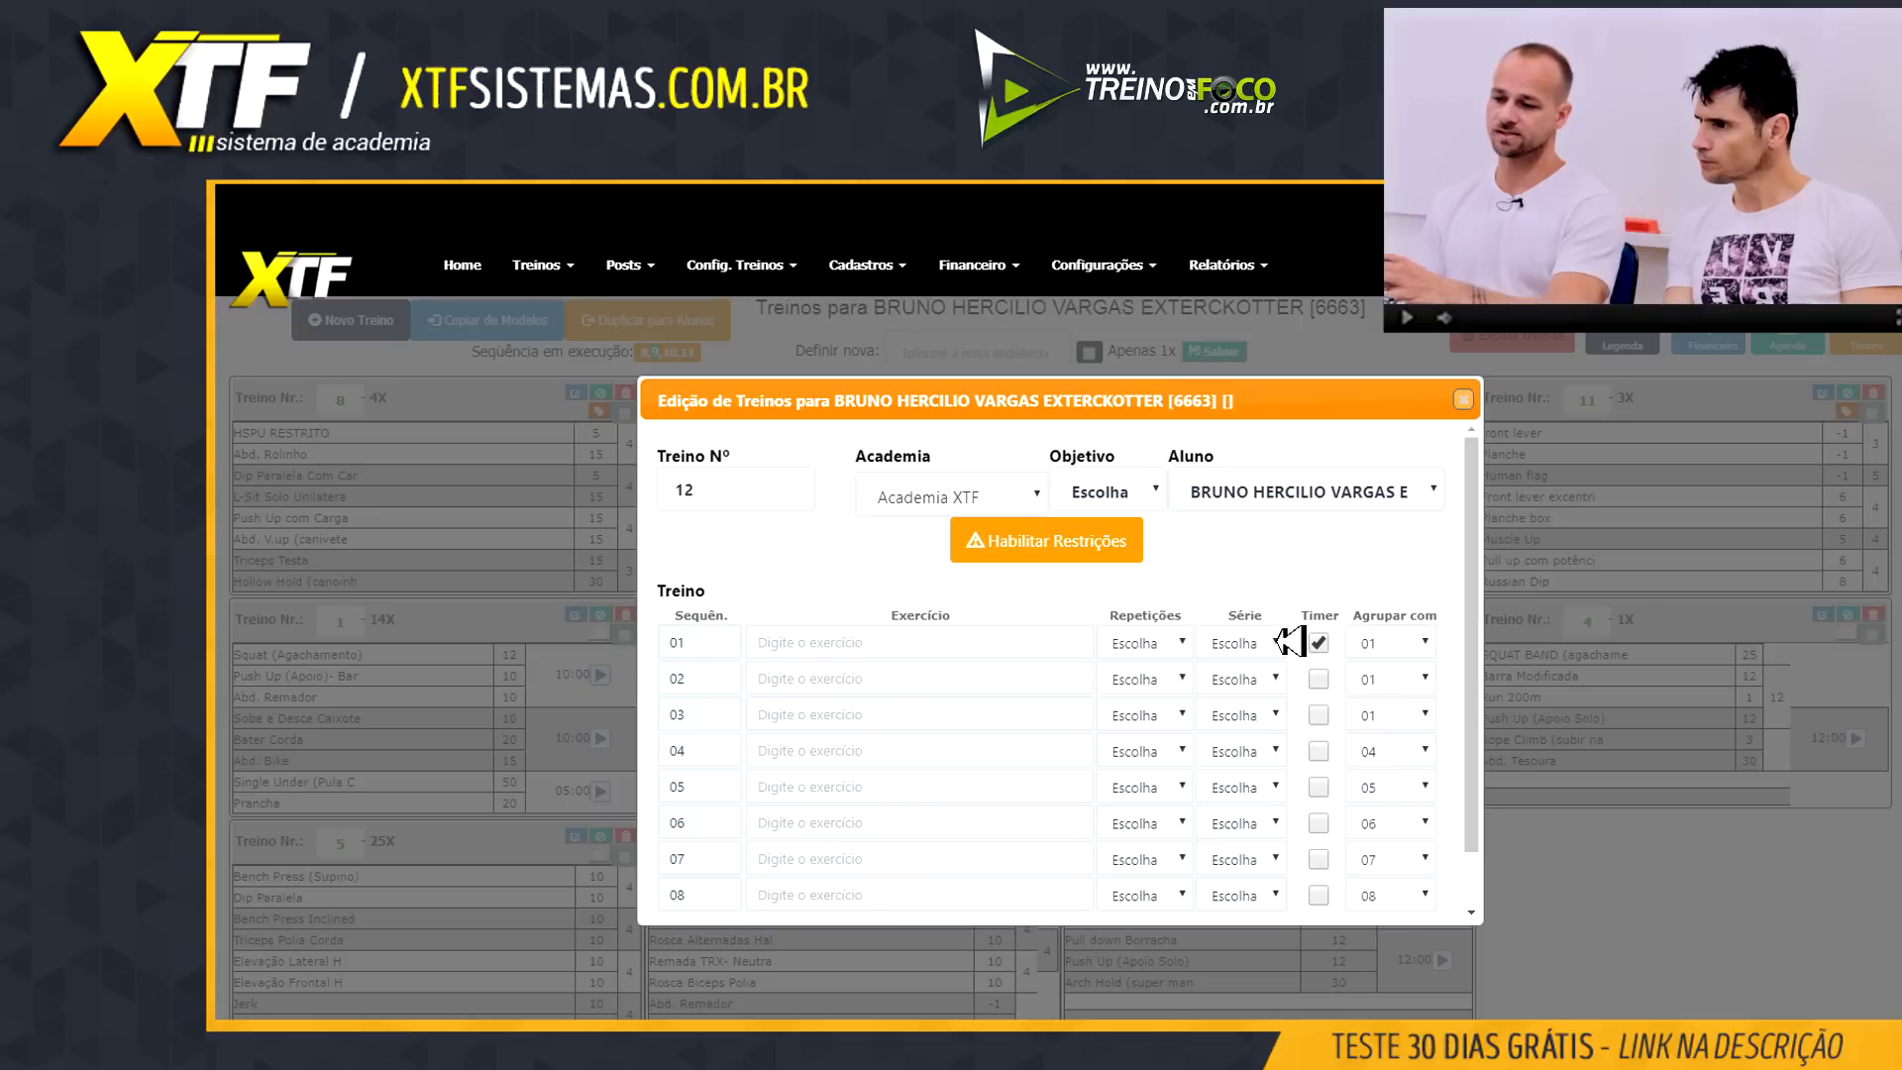
{"action": "left_click", "coordinate": [1279, 643]}
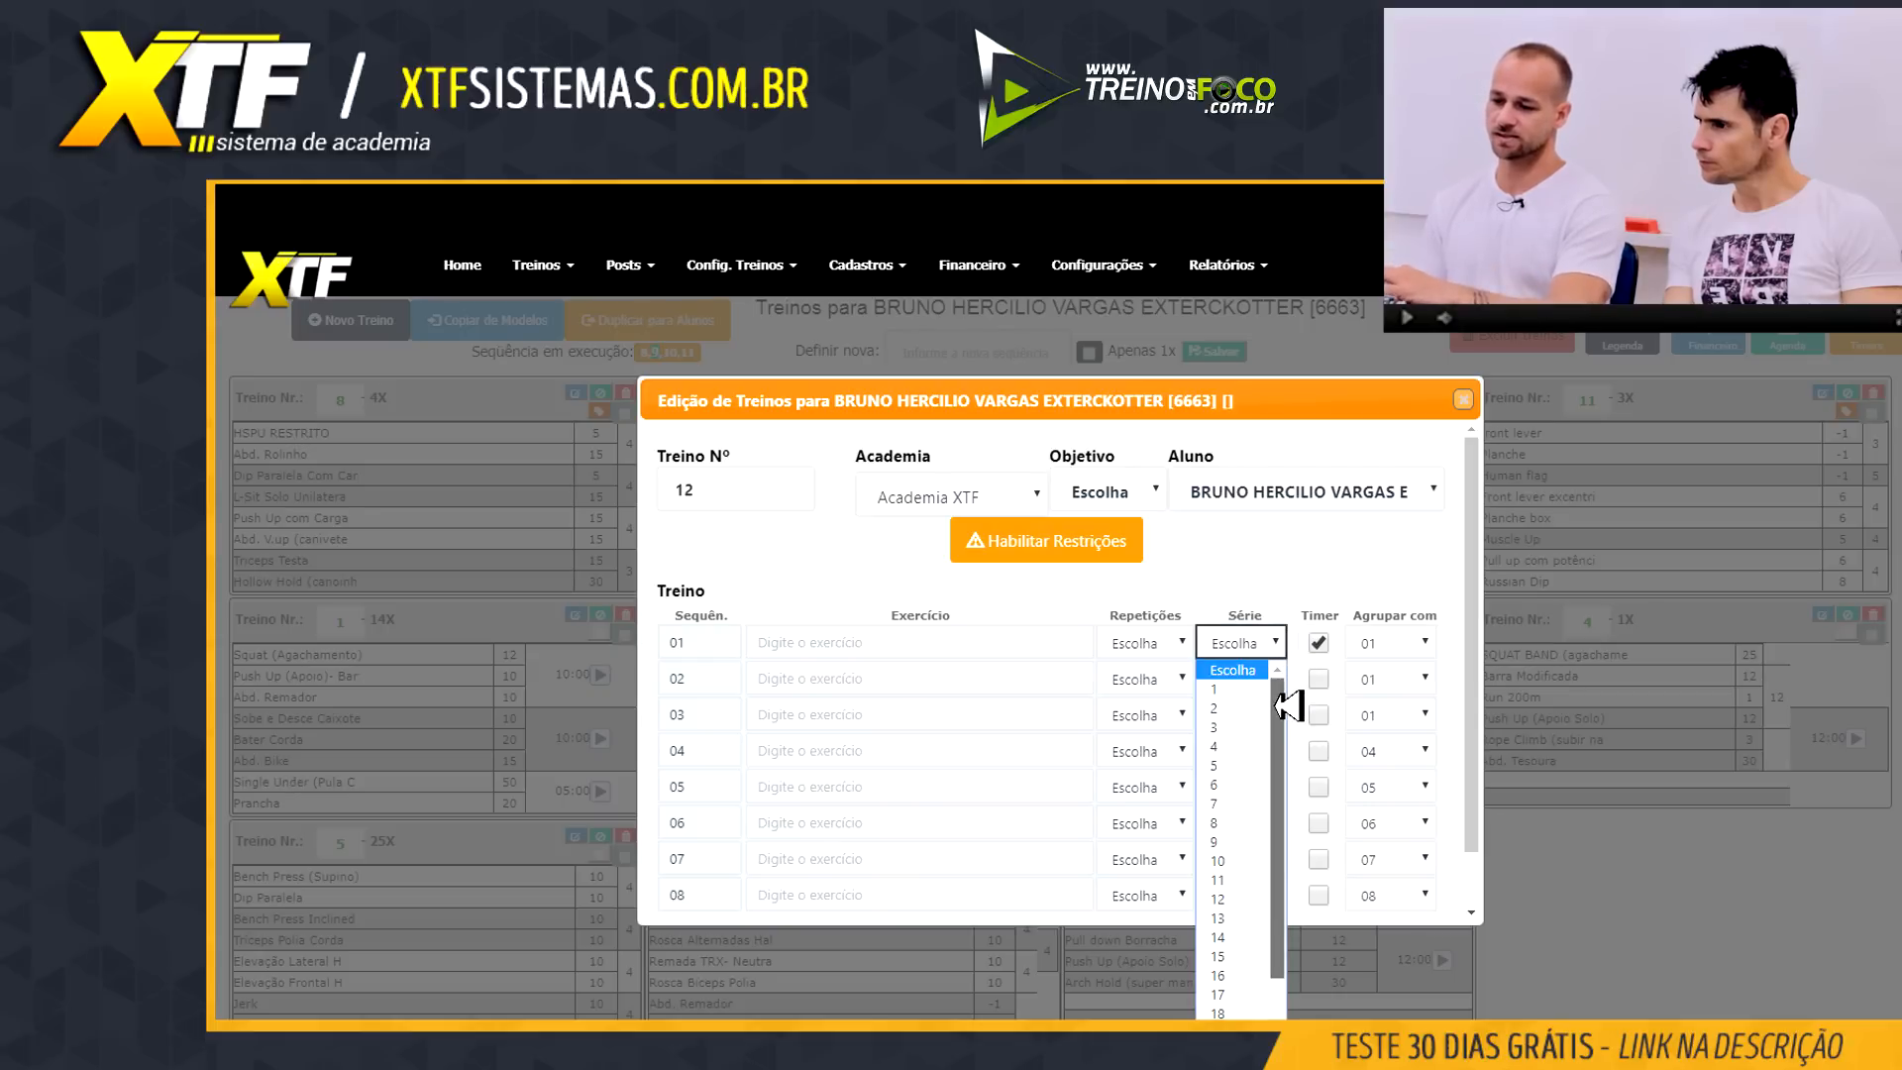
{"action": "left_click_drag", "start_coordinate": [1280, 705], "coordinate": [1280, 720]}
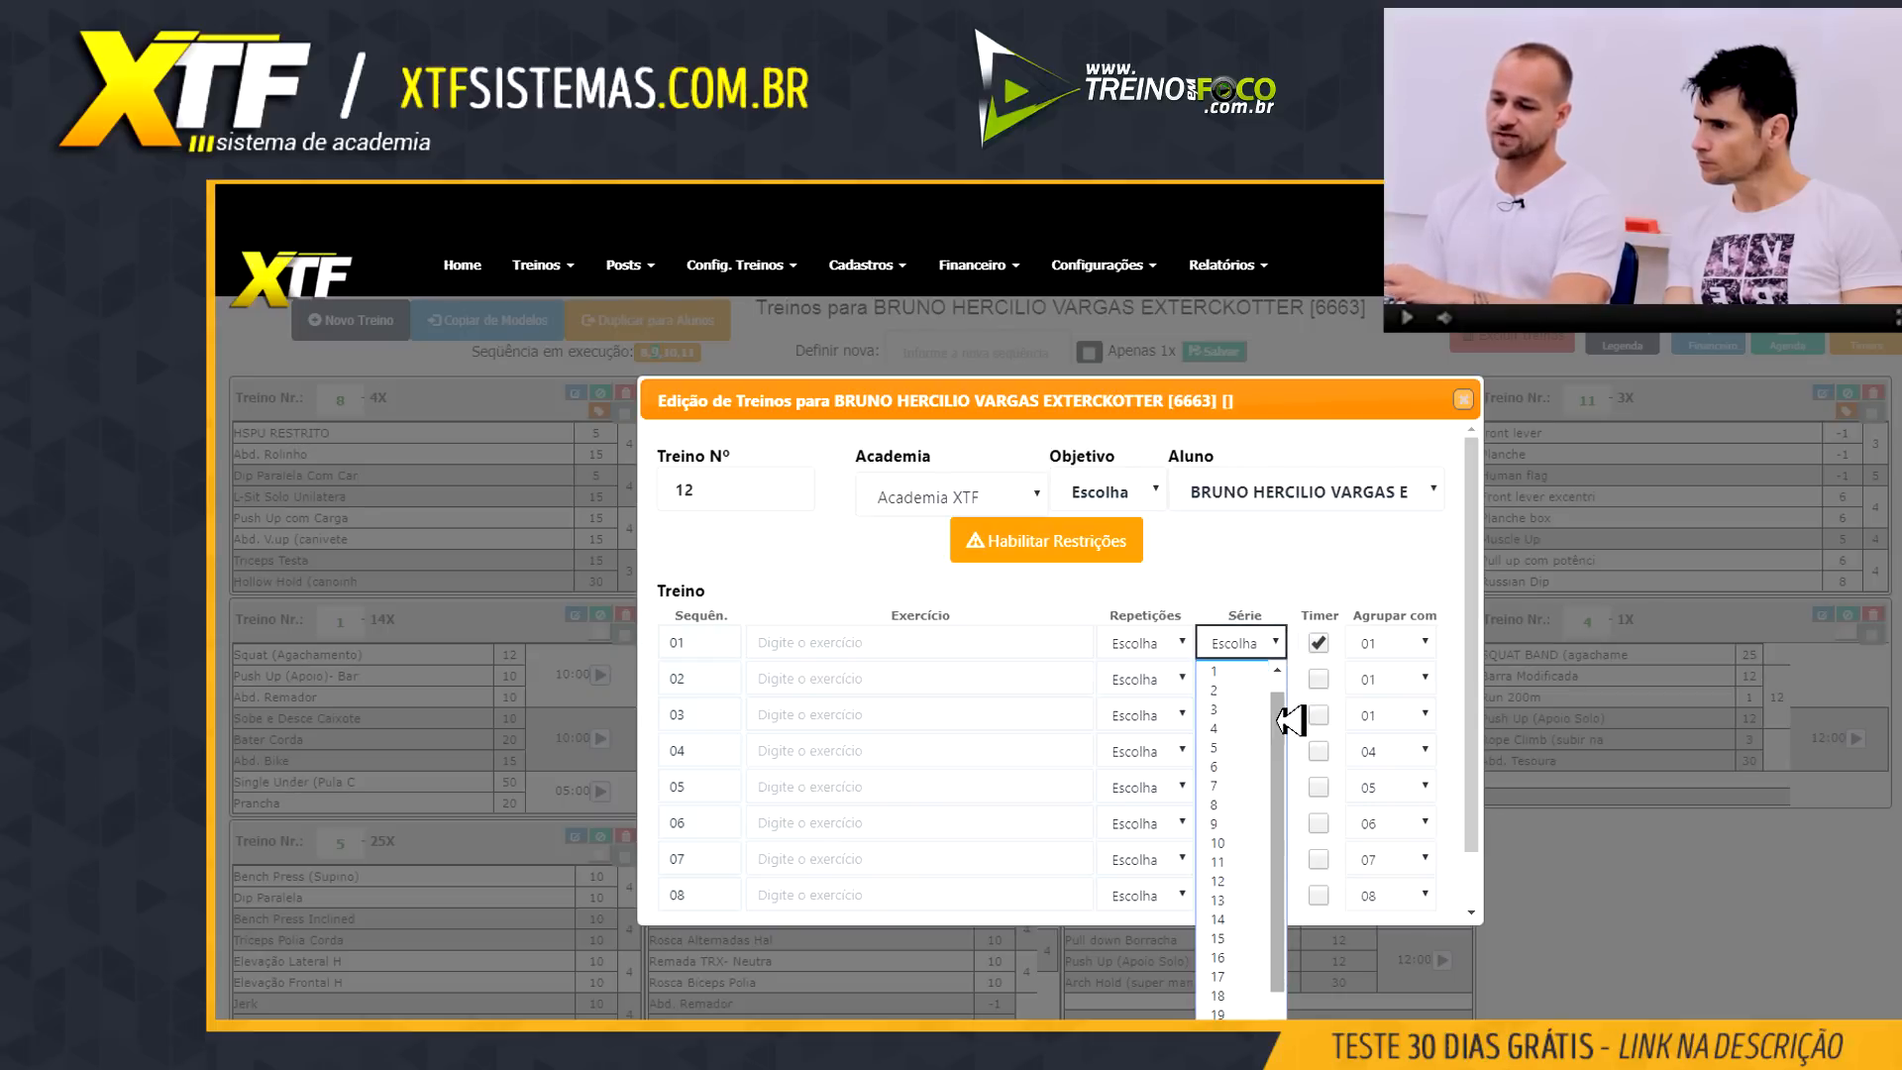
{"action": "left_click", "coordinate": [1234, 840]}
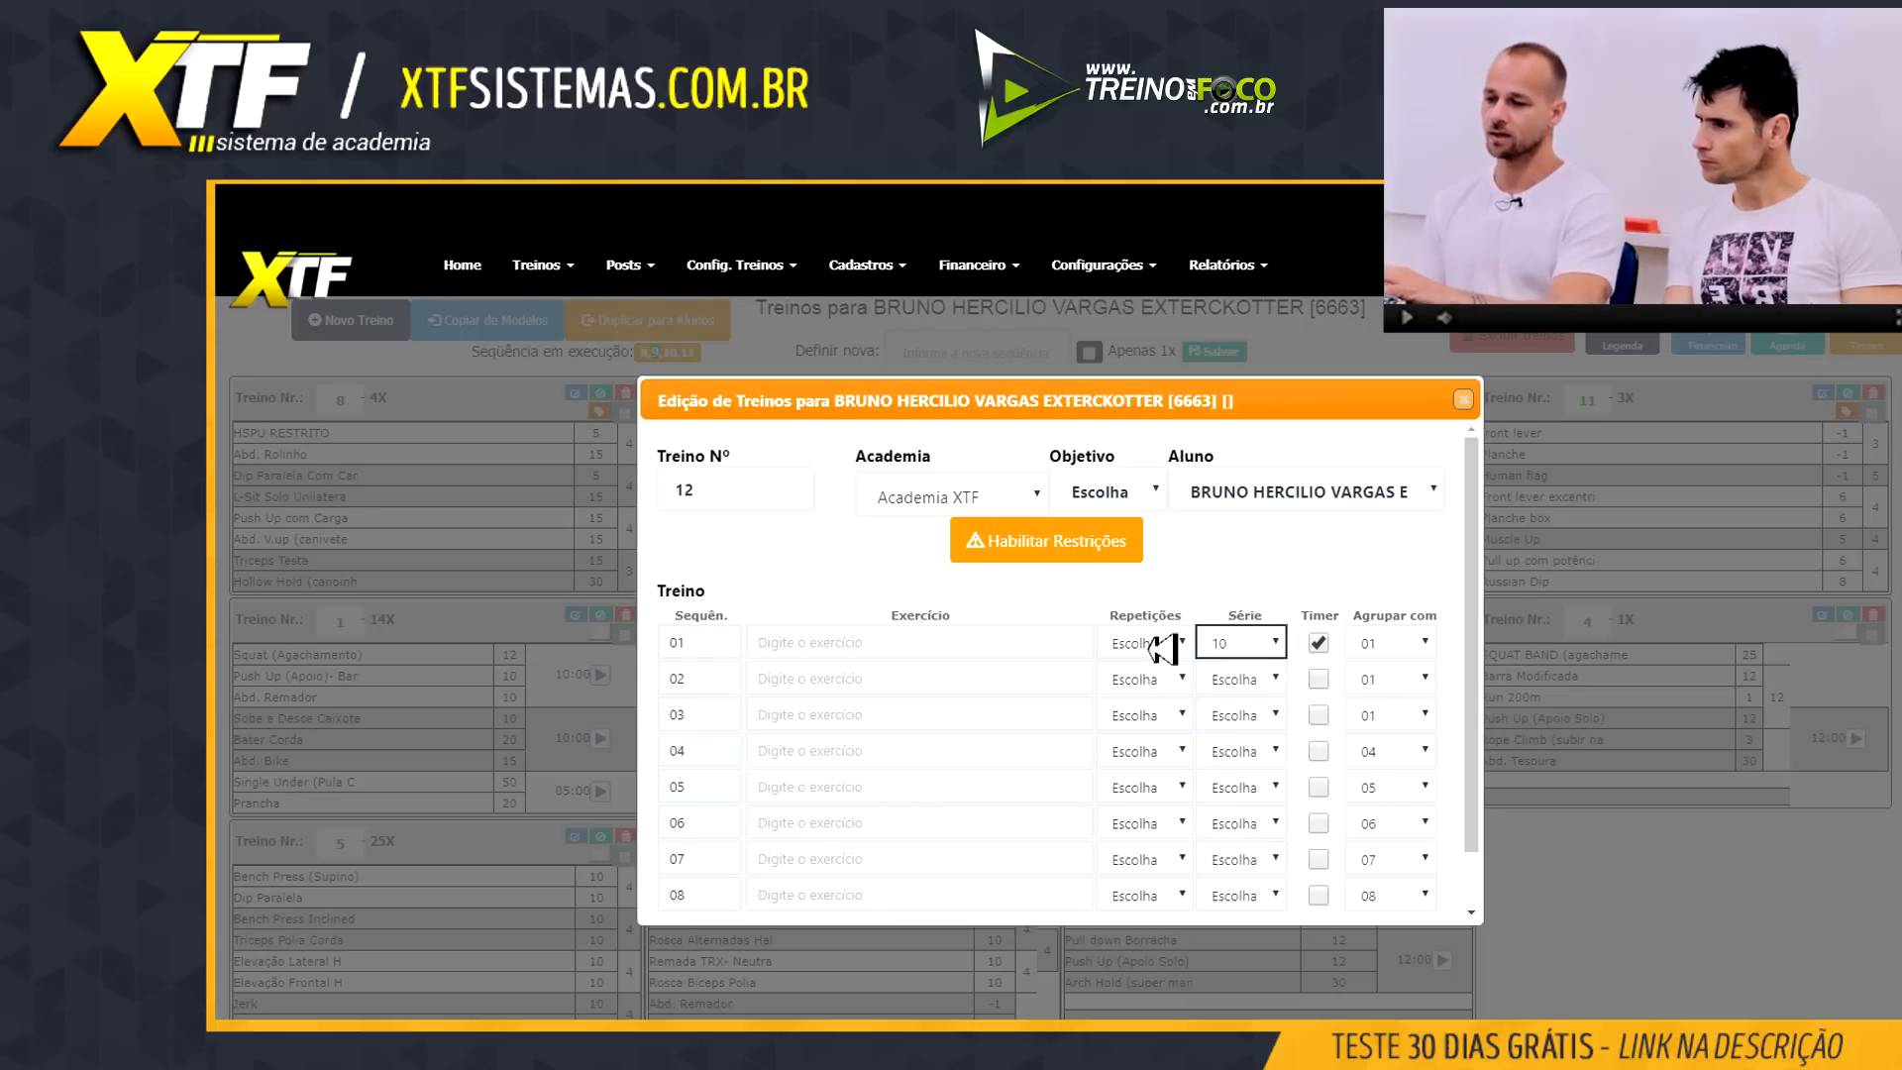
Enter HANG SQUAT SNATCH as exercise 01 and Wall Ball as exercise 02 of the workout
{"action": "left_click", "coordinate": [854, 644]}
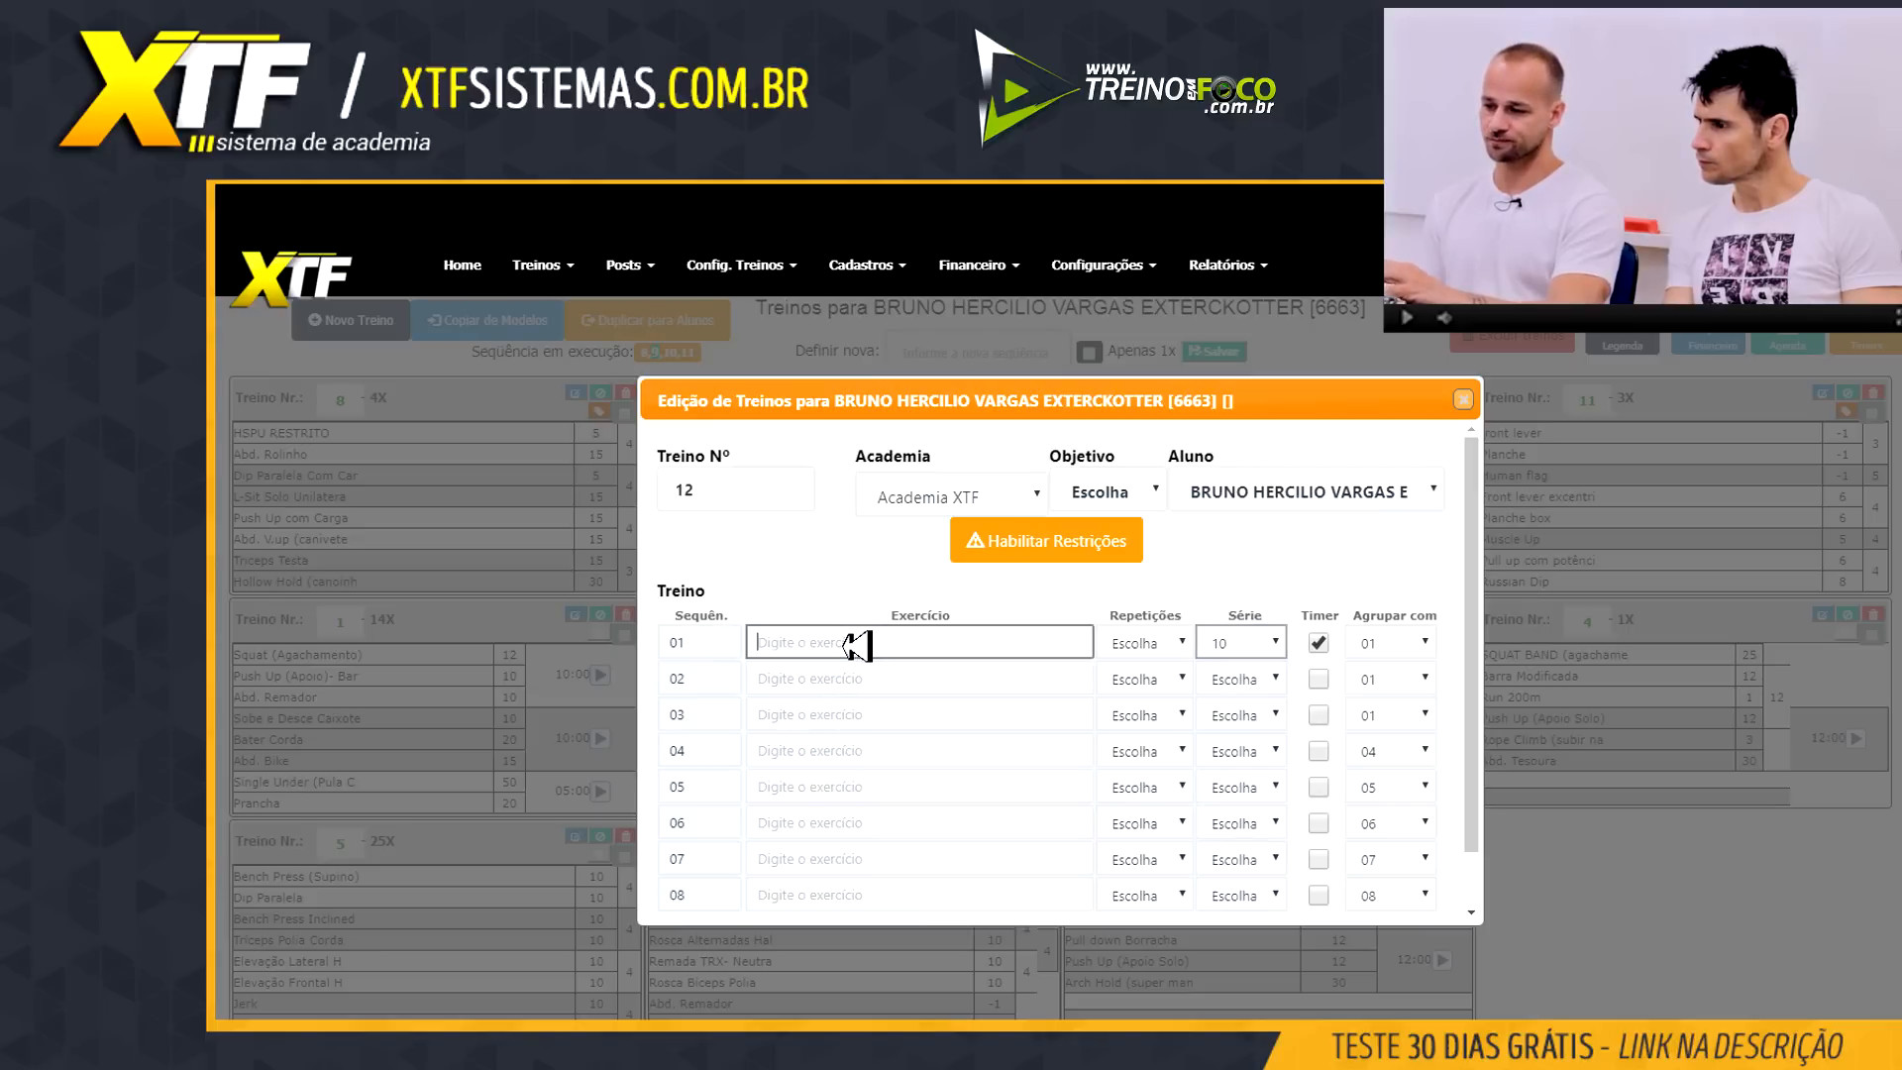
{"action": "type", "text": "squa"}
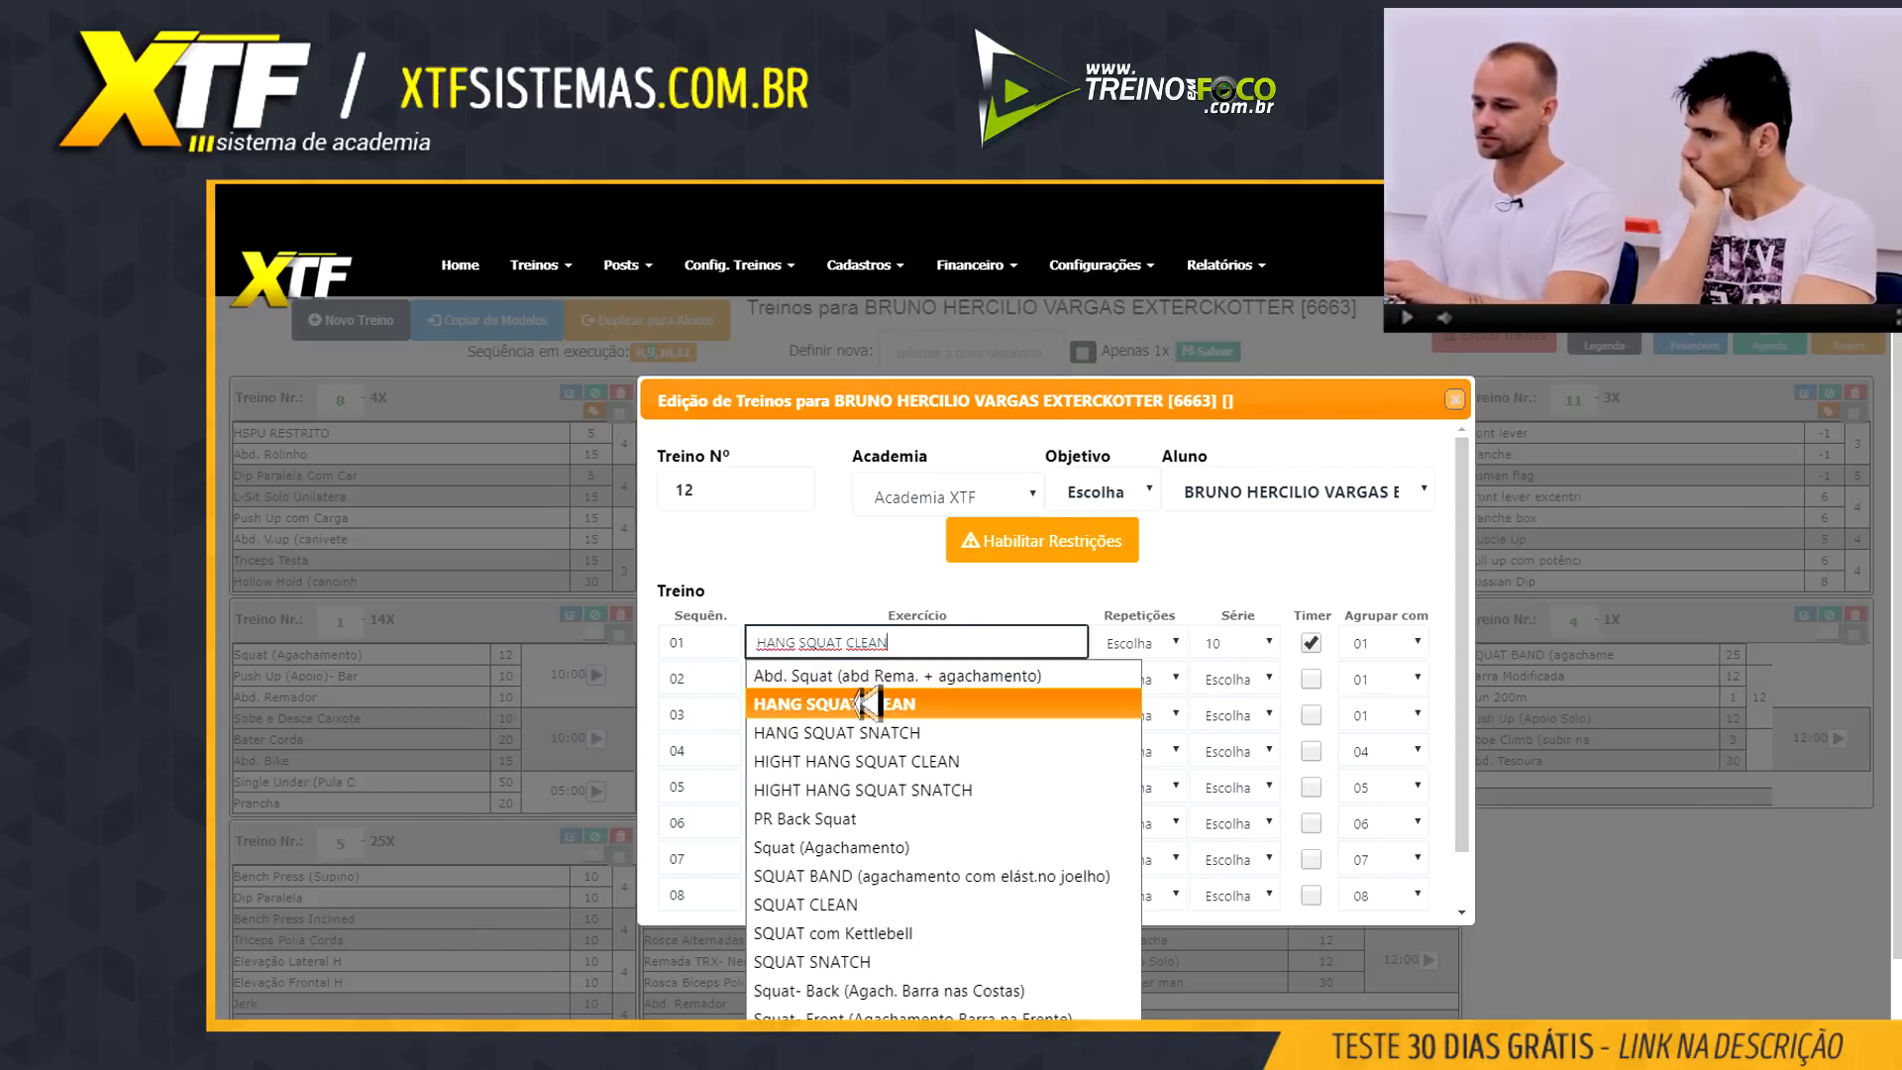
{"action": "left_click", "coordinate": [869, 732]}
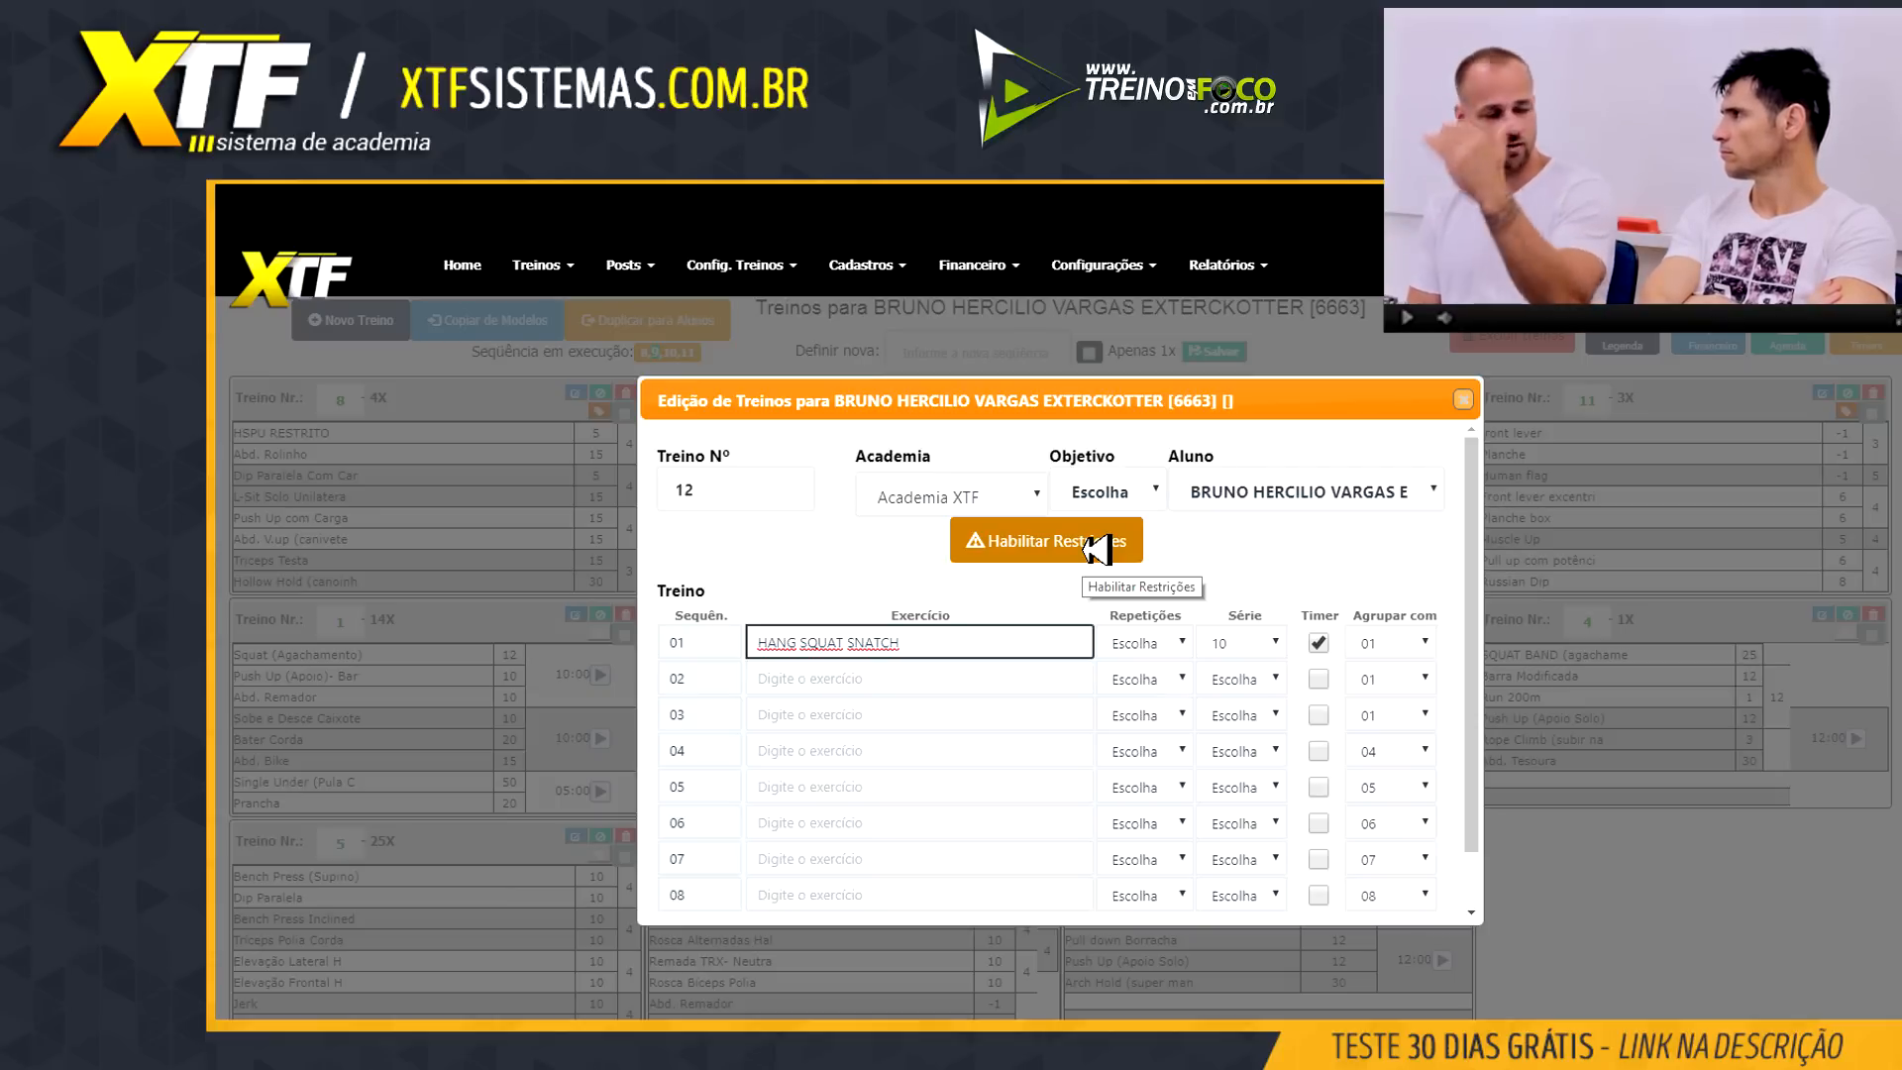
{"action": "left_click", "coordinate": [1293, 557]}
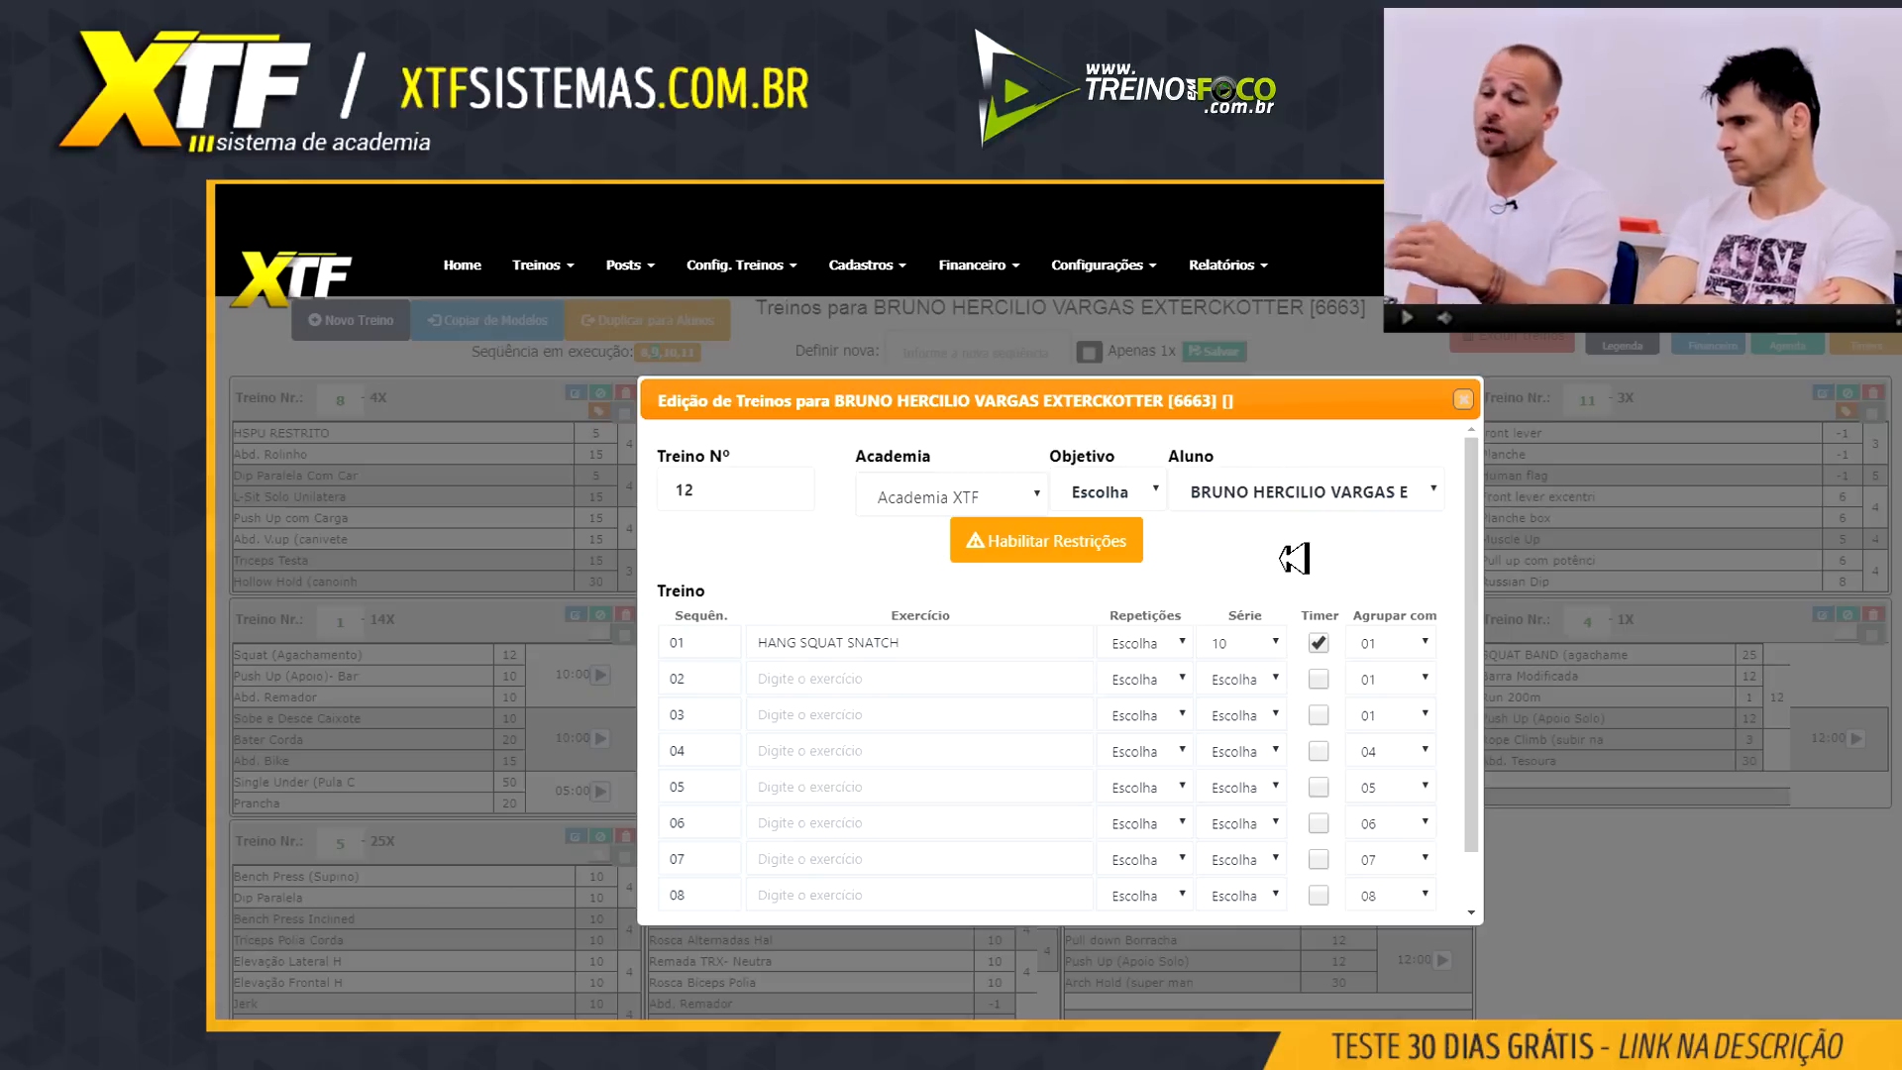
{"action": "left_click", "coordinate": [976, 684]}
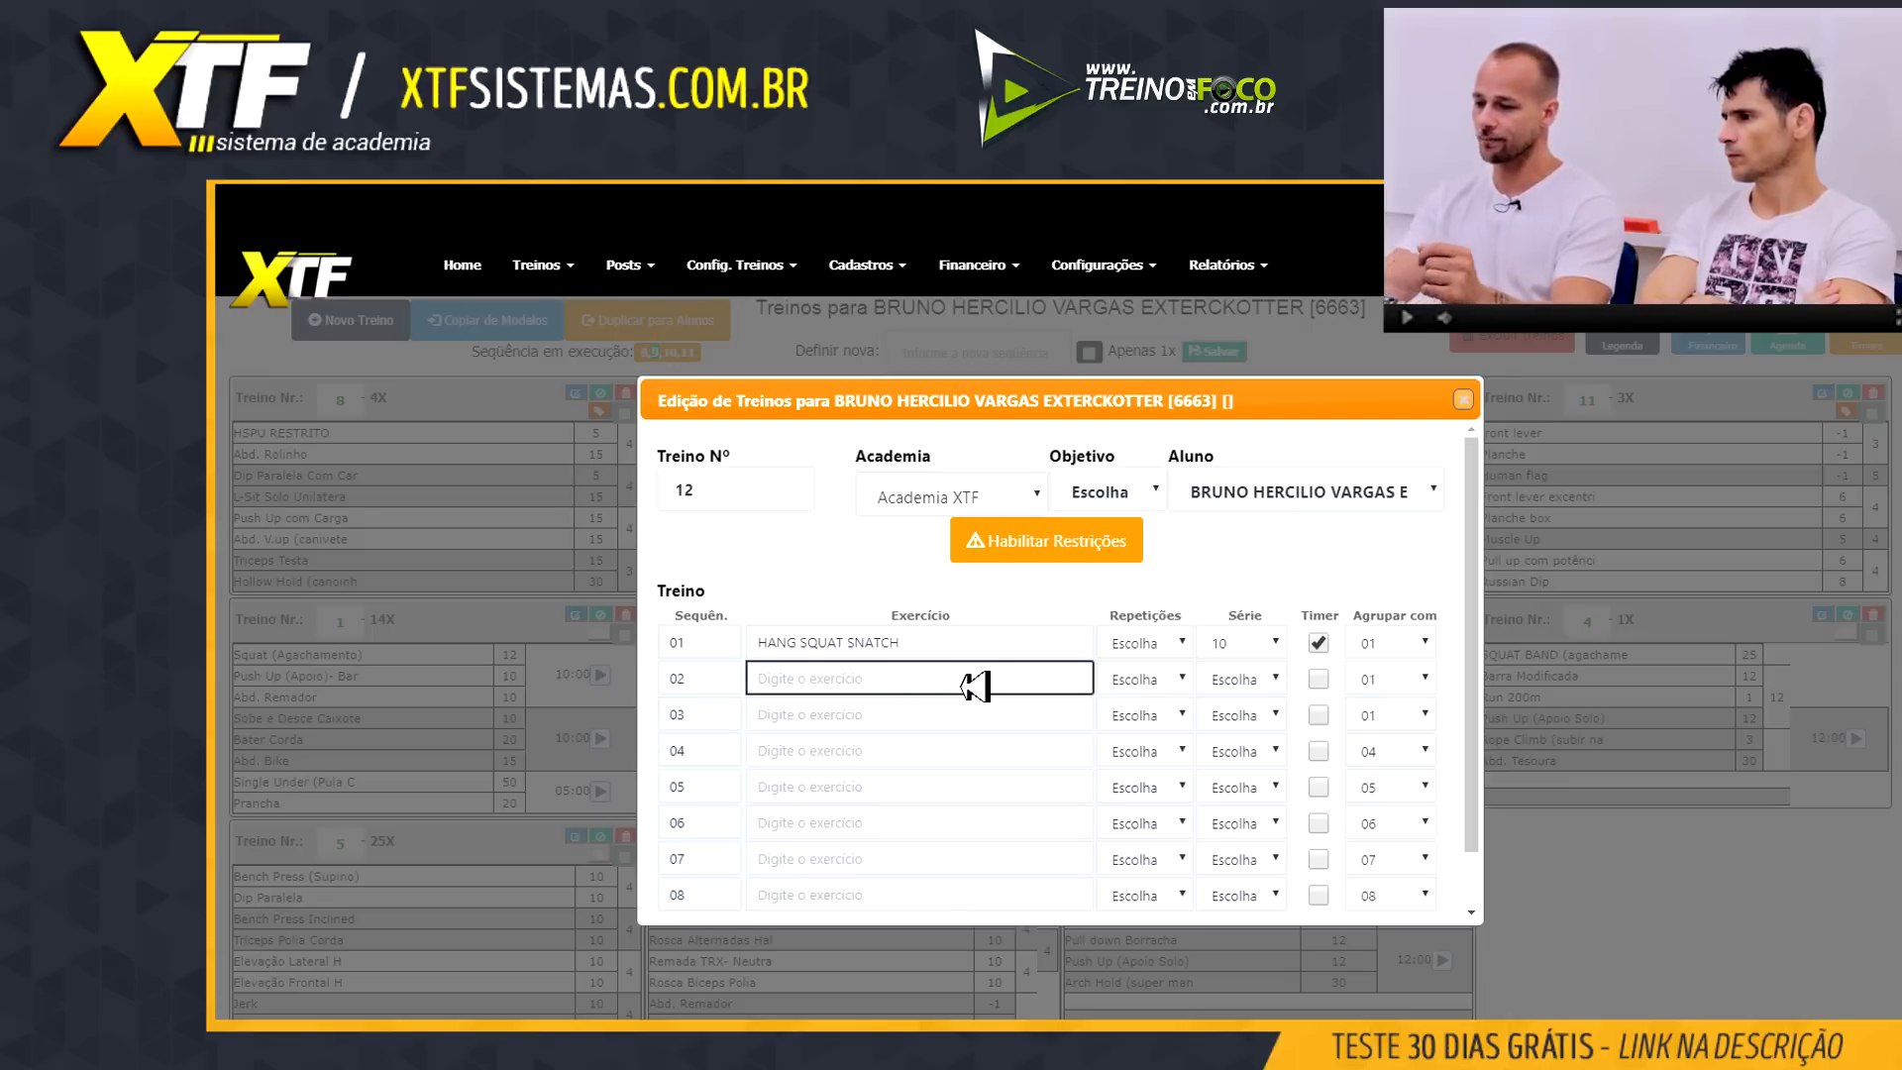
{"action": "type", "text": "waa"}
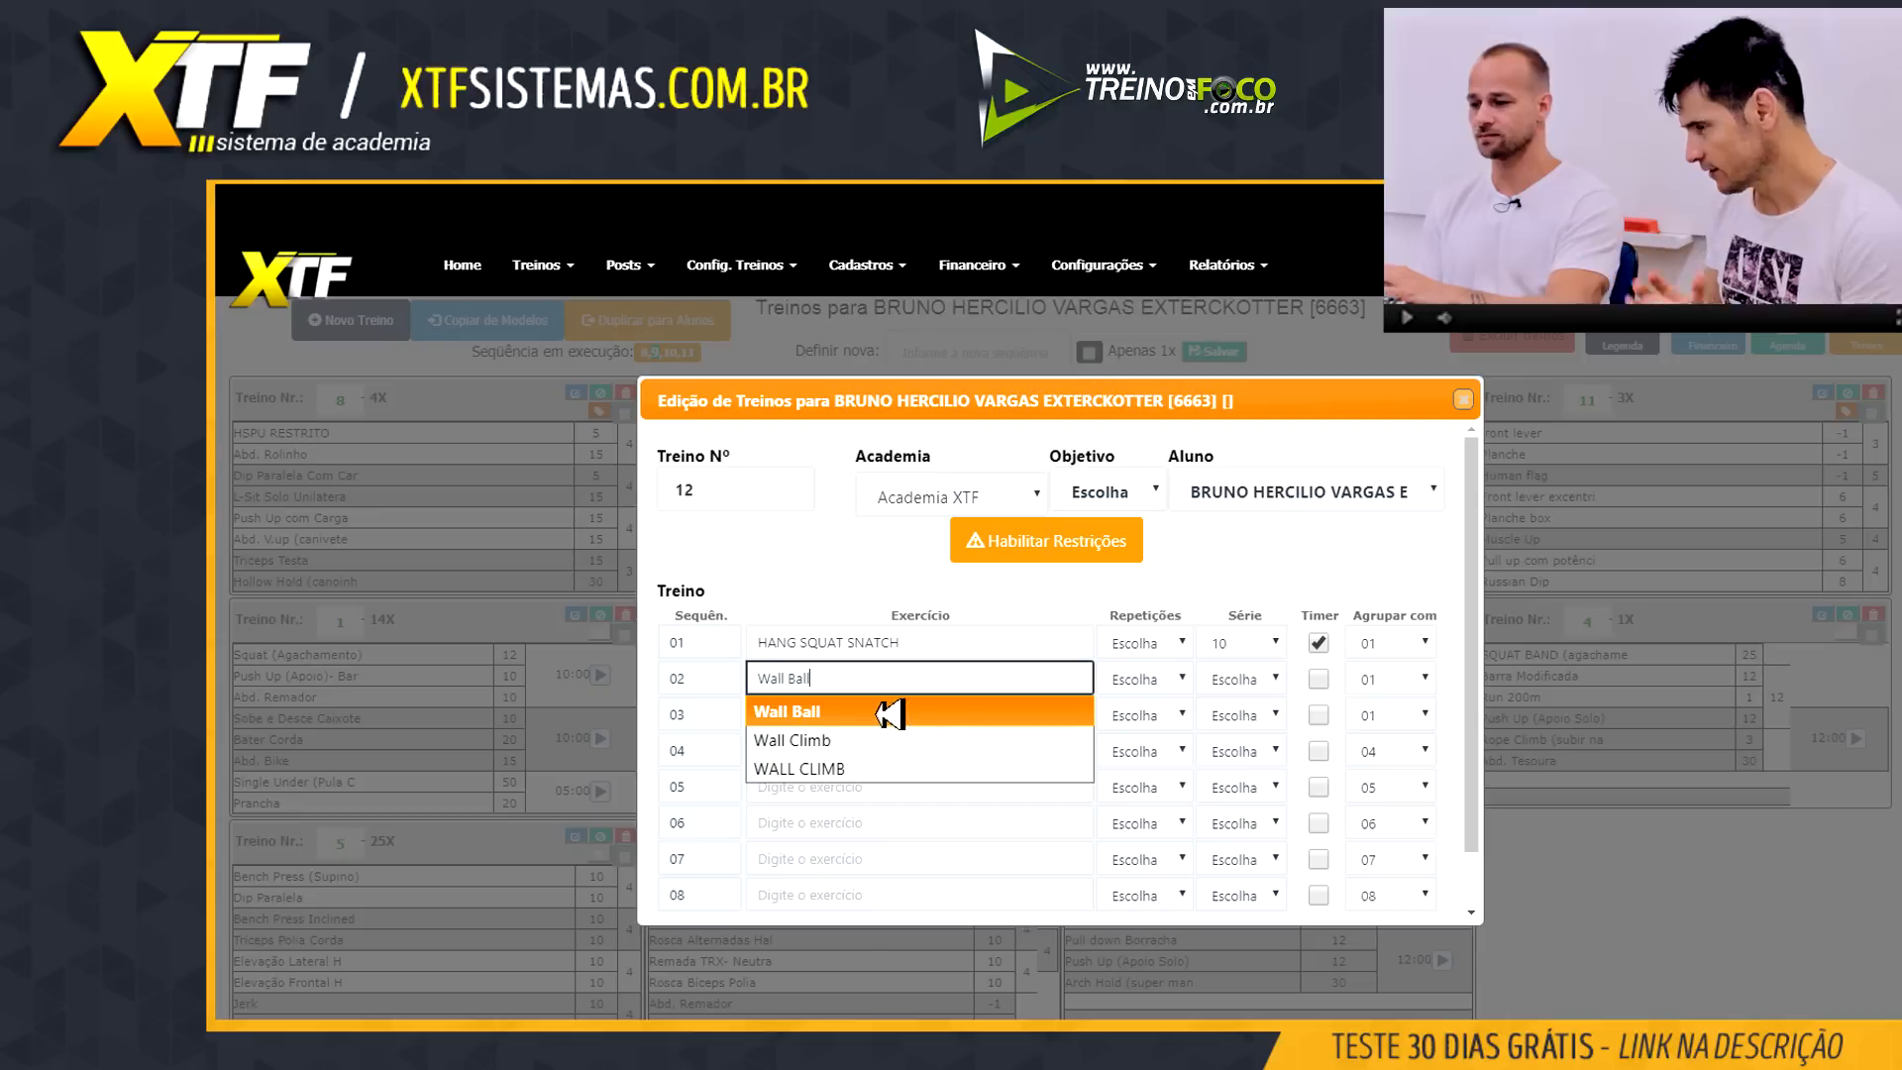
{"action": "left_click", "coordinate": [891, 714]}
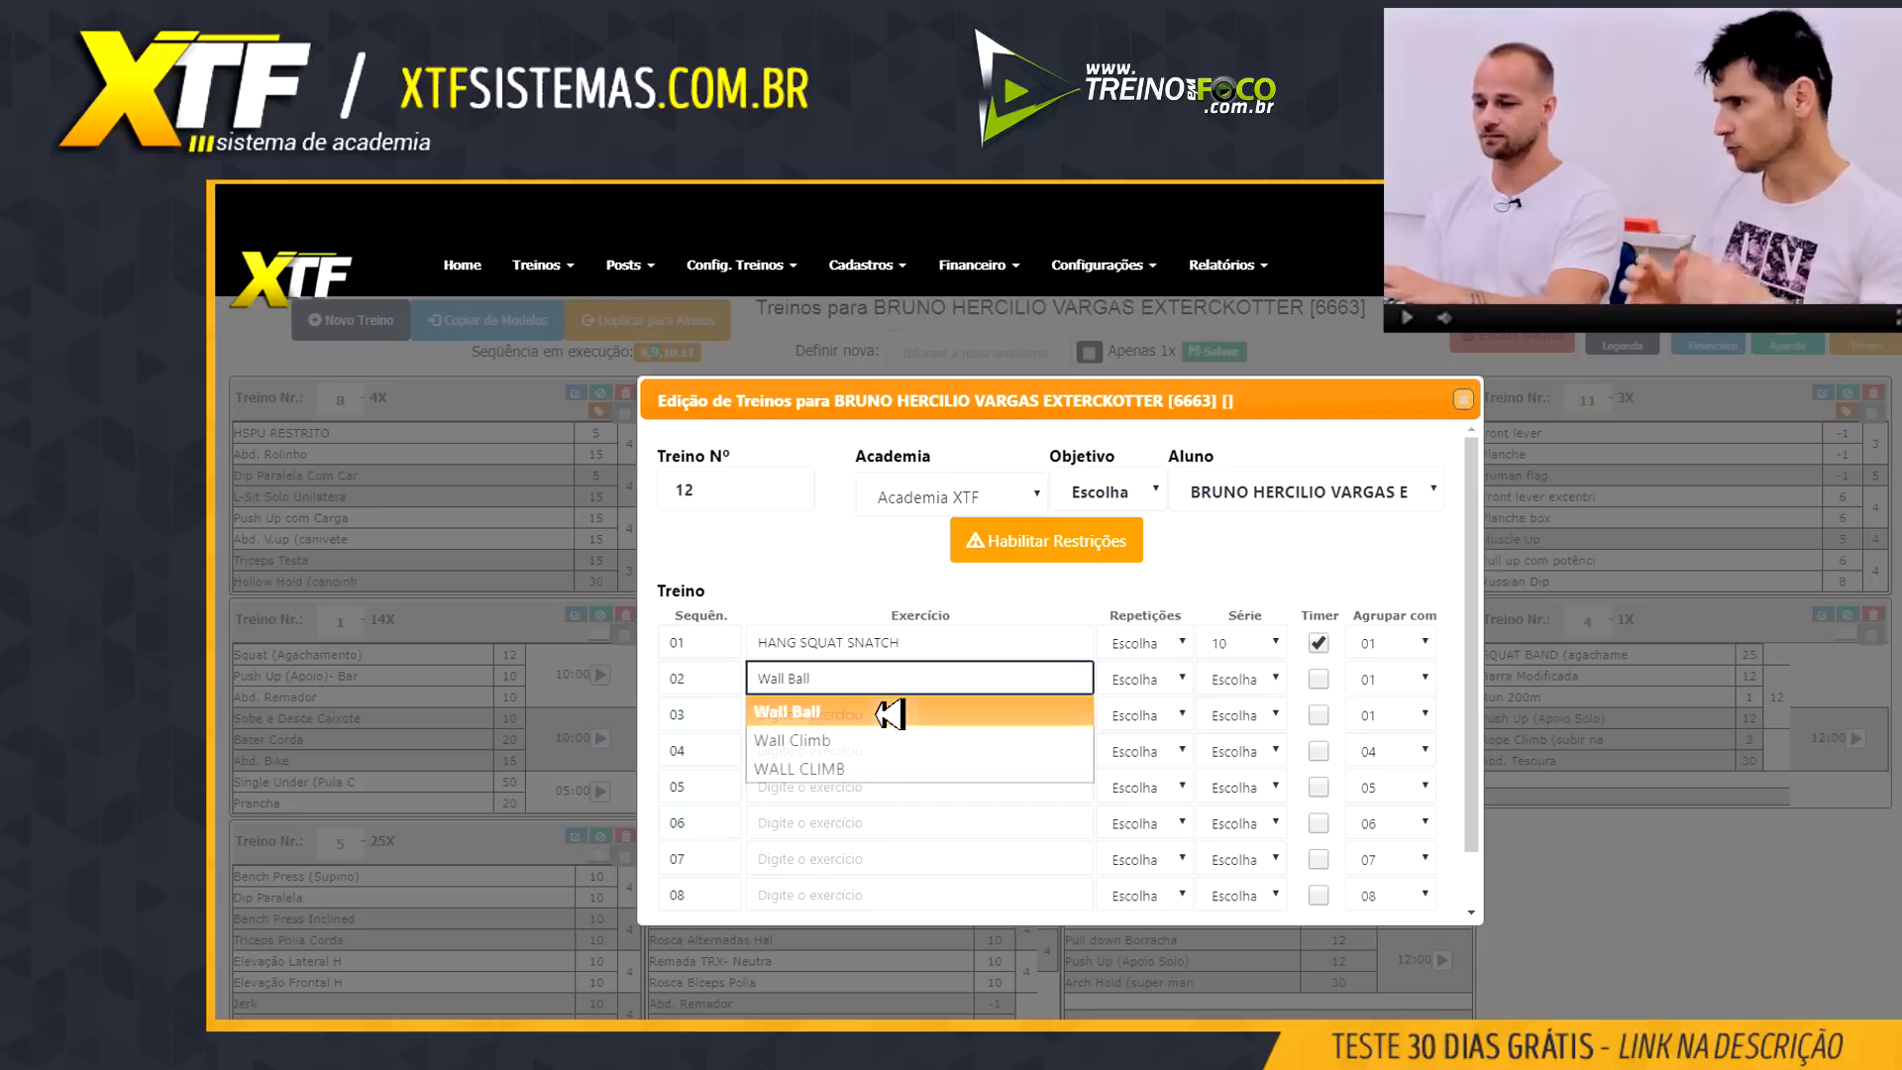
Set the repetitions of HANG SQUAT SNATCH to 8
{"action": "left_click", "coordinate": [1159, 639]}
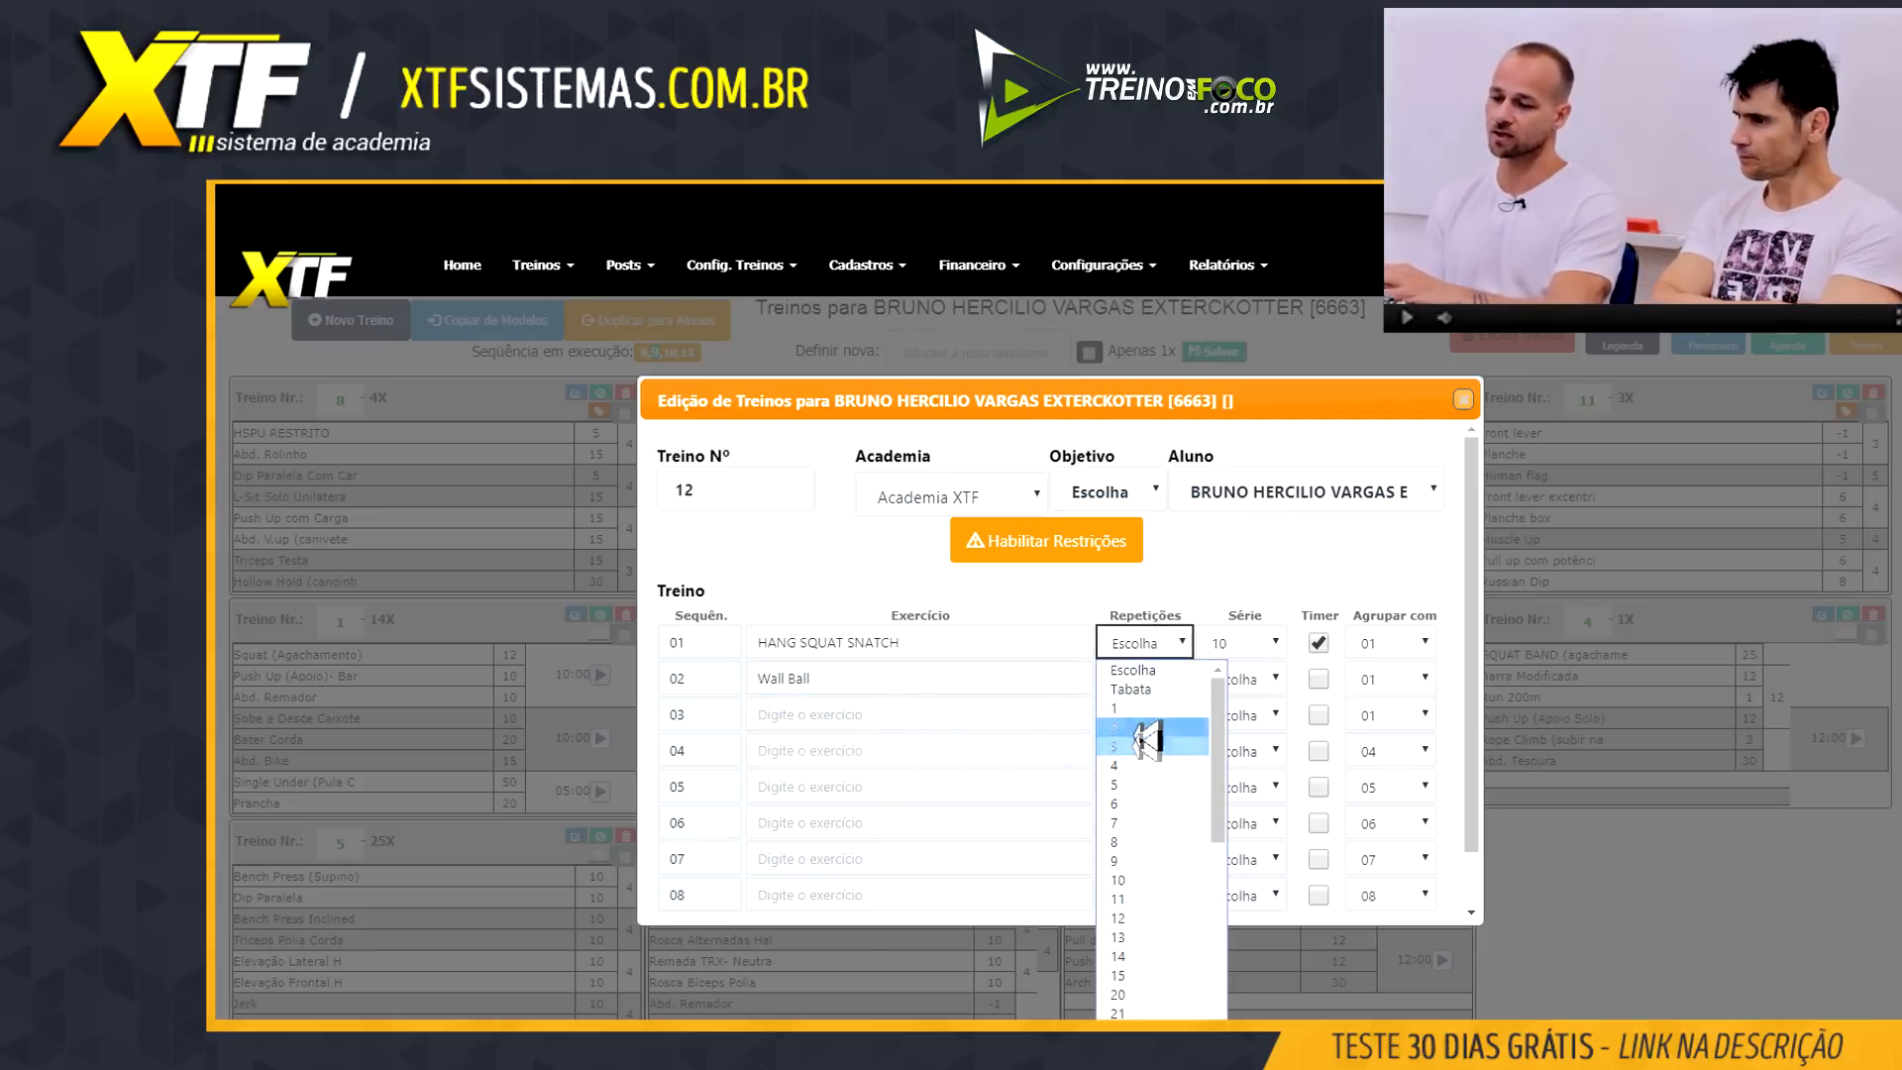
{"action": "left_click", "coordinate": [1144, 763]}
{"action": "left_click", "coordinate": [1147, 639]}
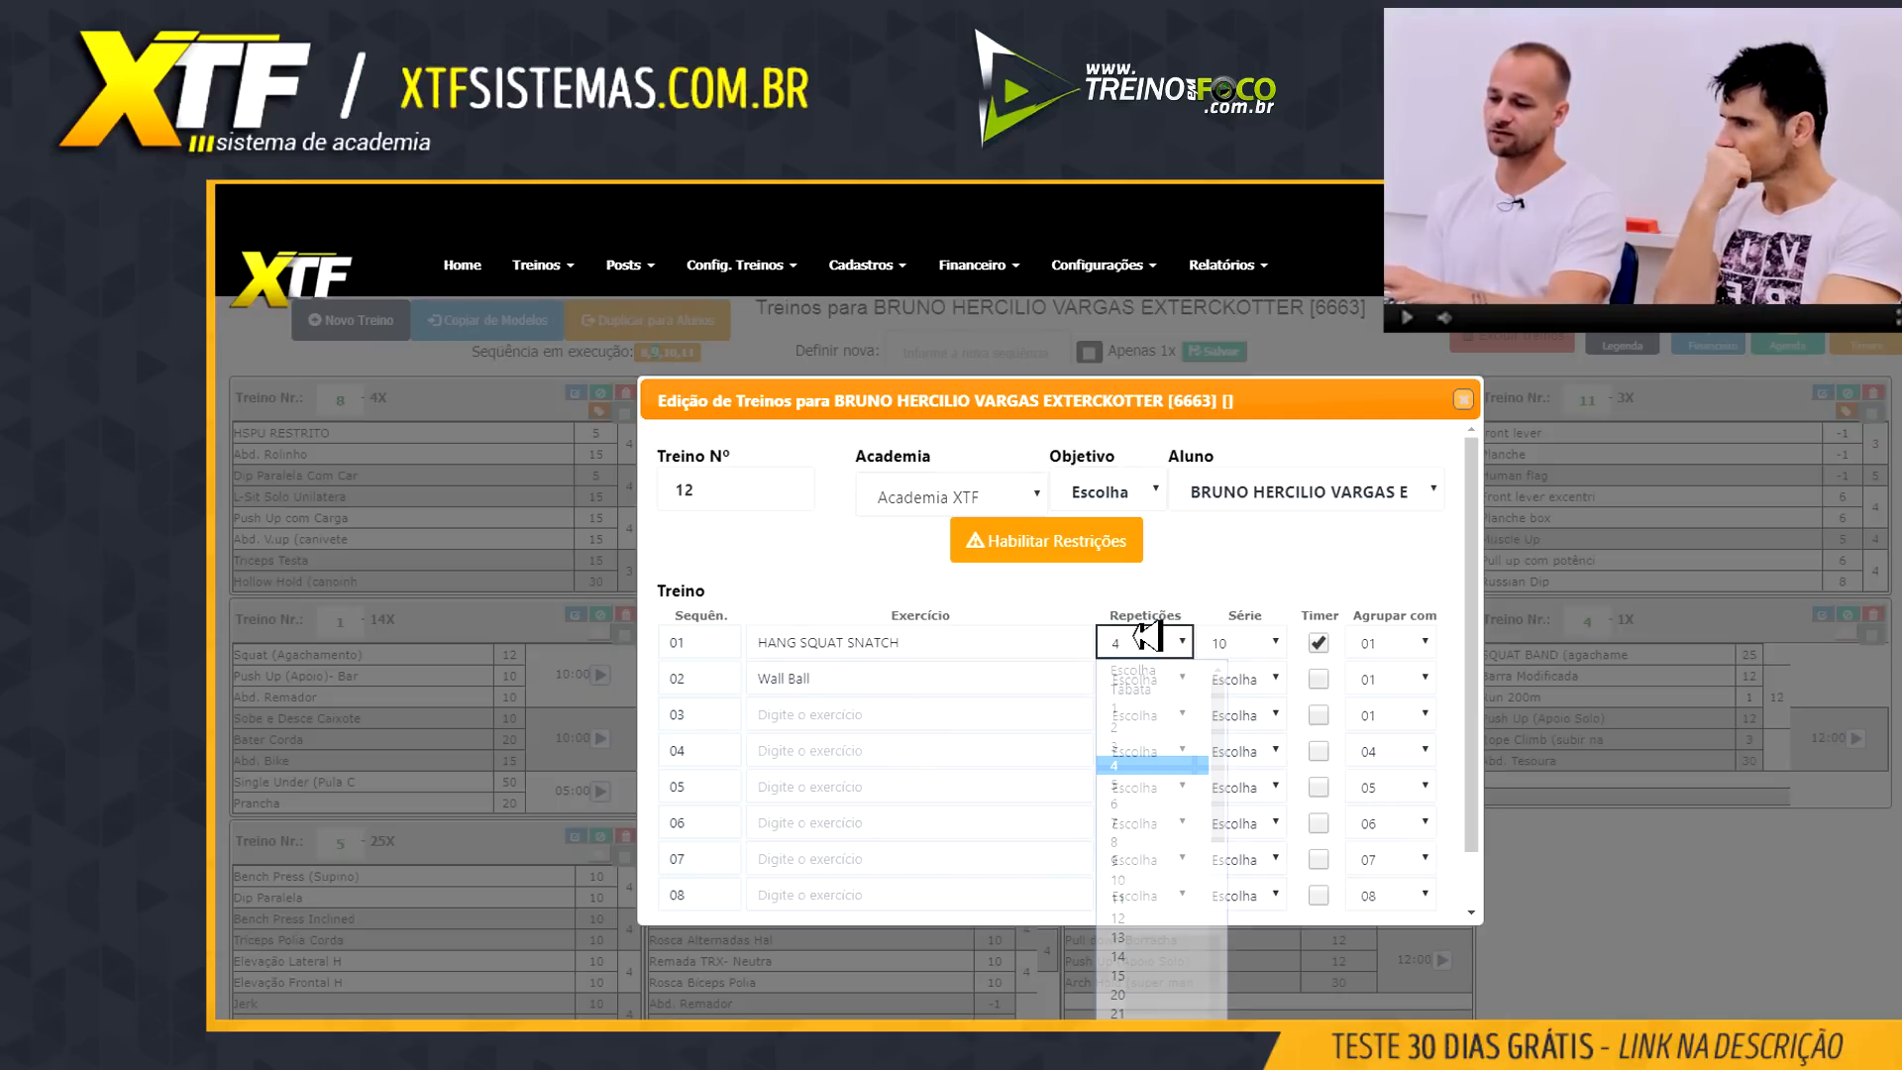
{"action": "left_click", "coordinate": [1139, 842]}
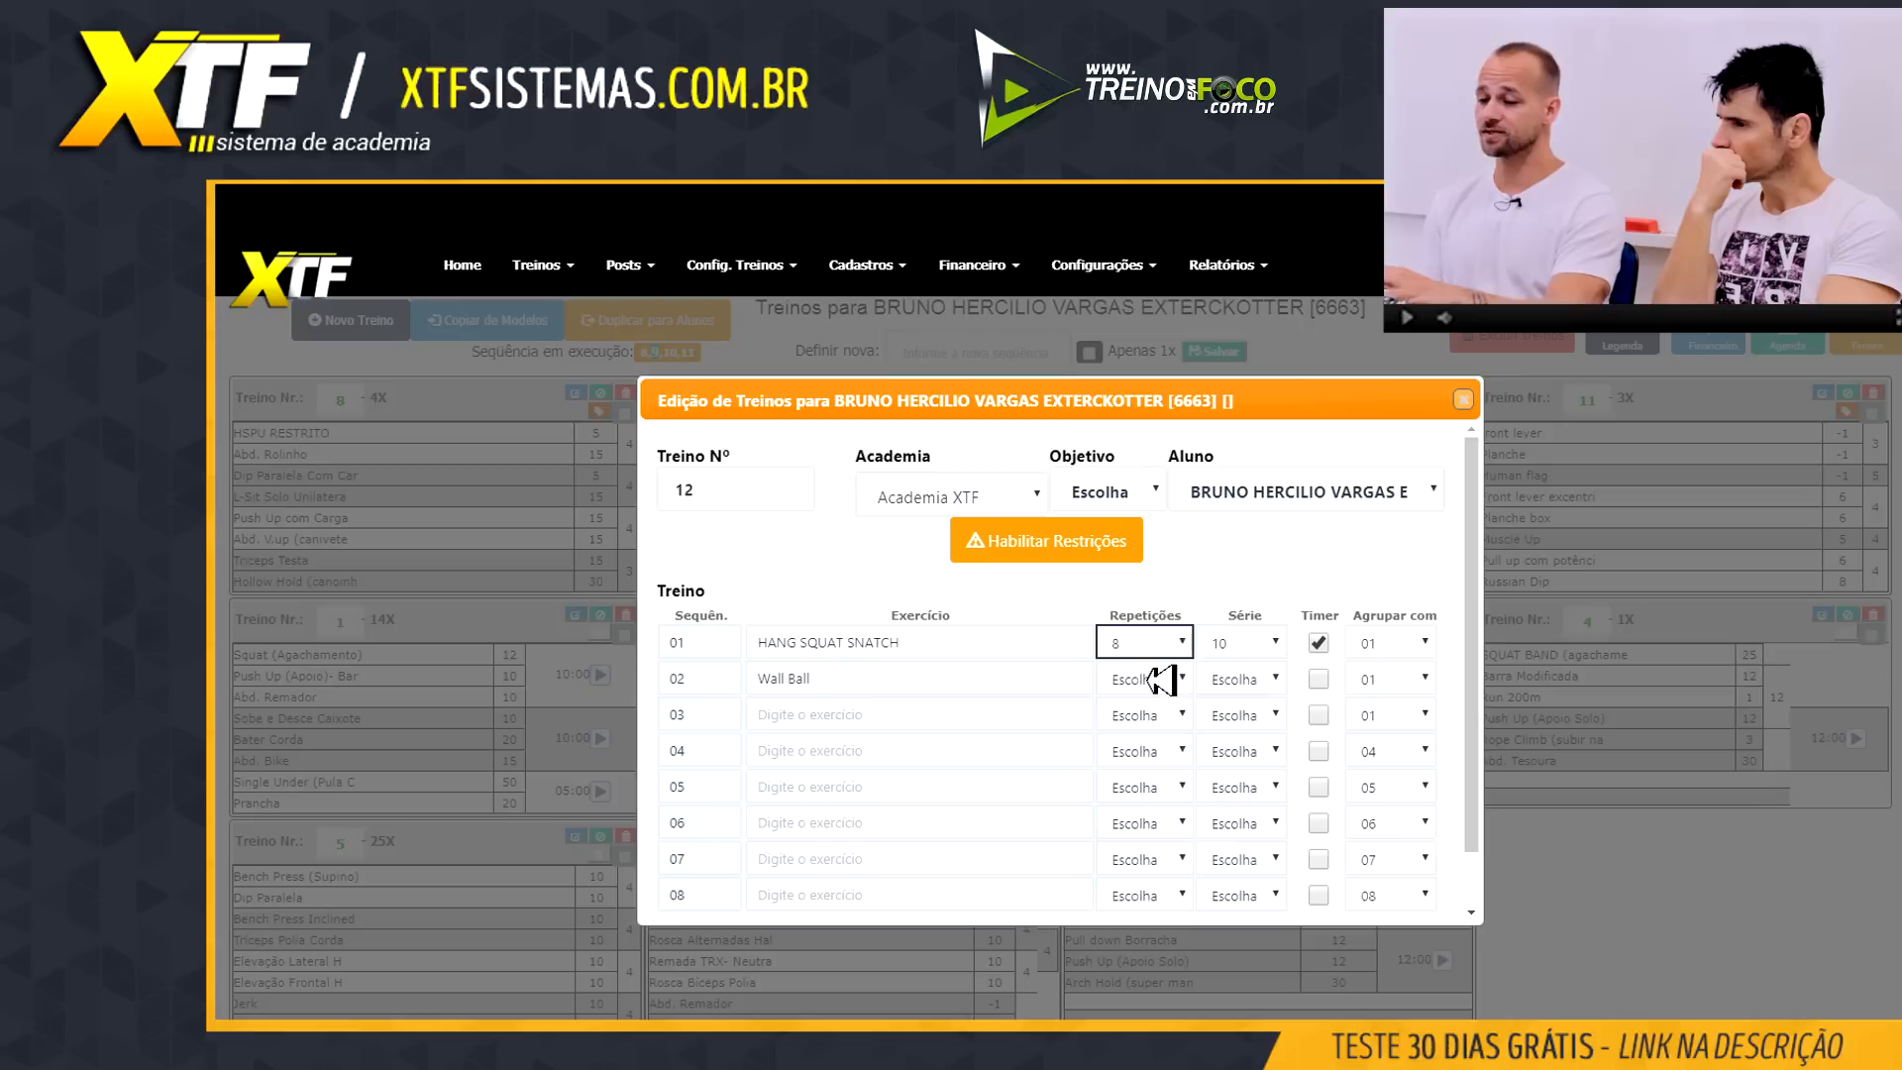
Set the repetitions of both Wall Ball and HANG SQUAT SNATCH to the 2-4-6-8... progression
{"action": "left_click", "coordinate": [1159, 680]}
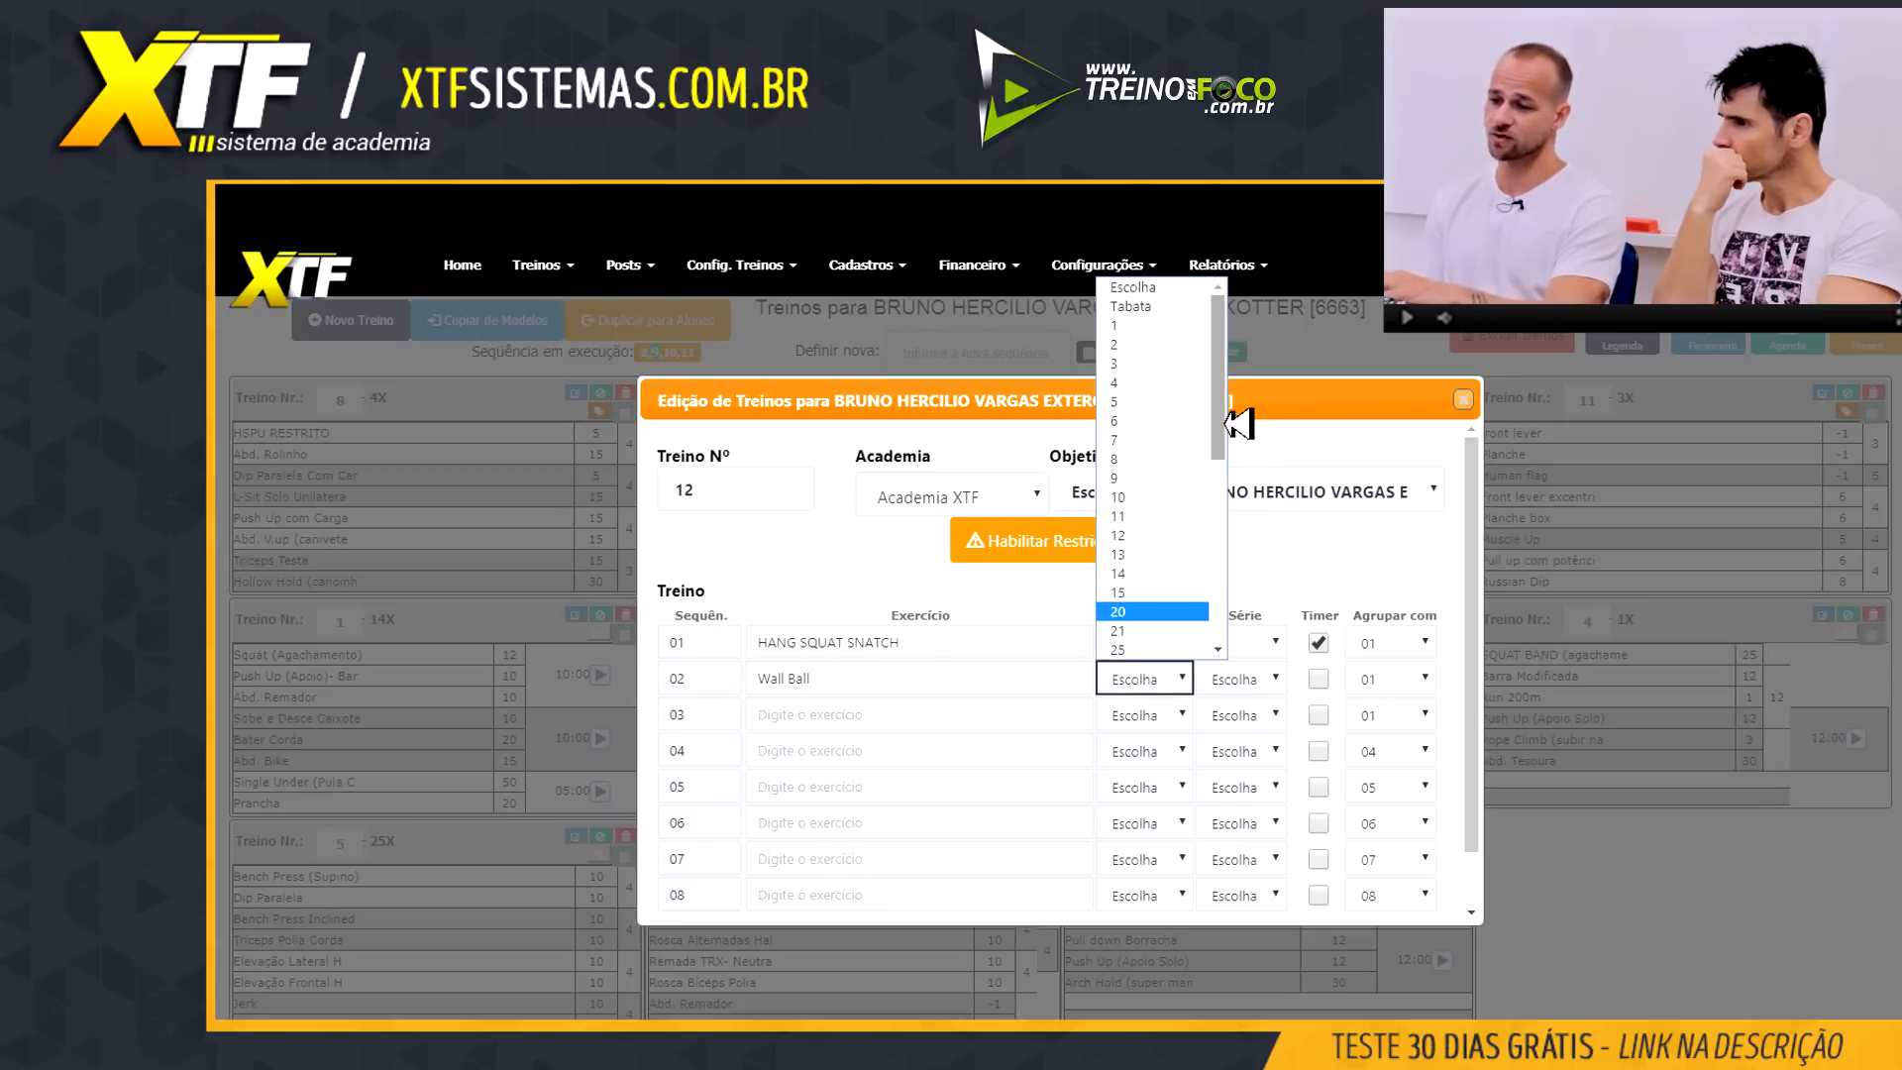
{"action": "left_click_drag", "start_coordinate": [1230, 424], "coordinate": [1233, 610]}
{"action": "left_click", "coordinate": [1124, 611]}
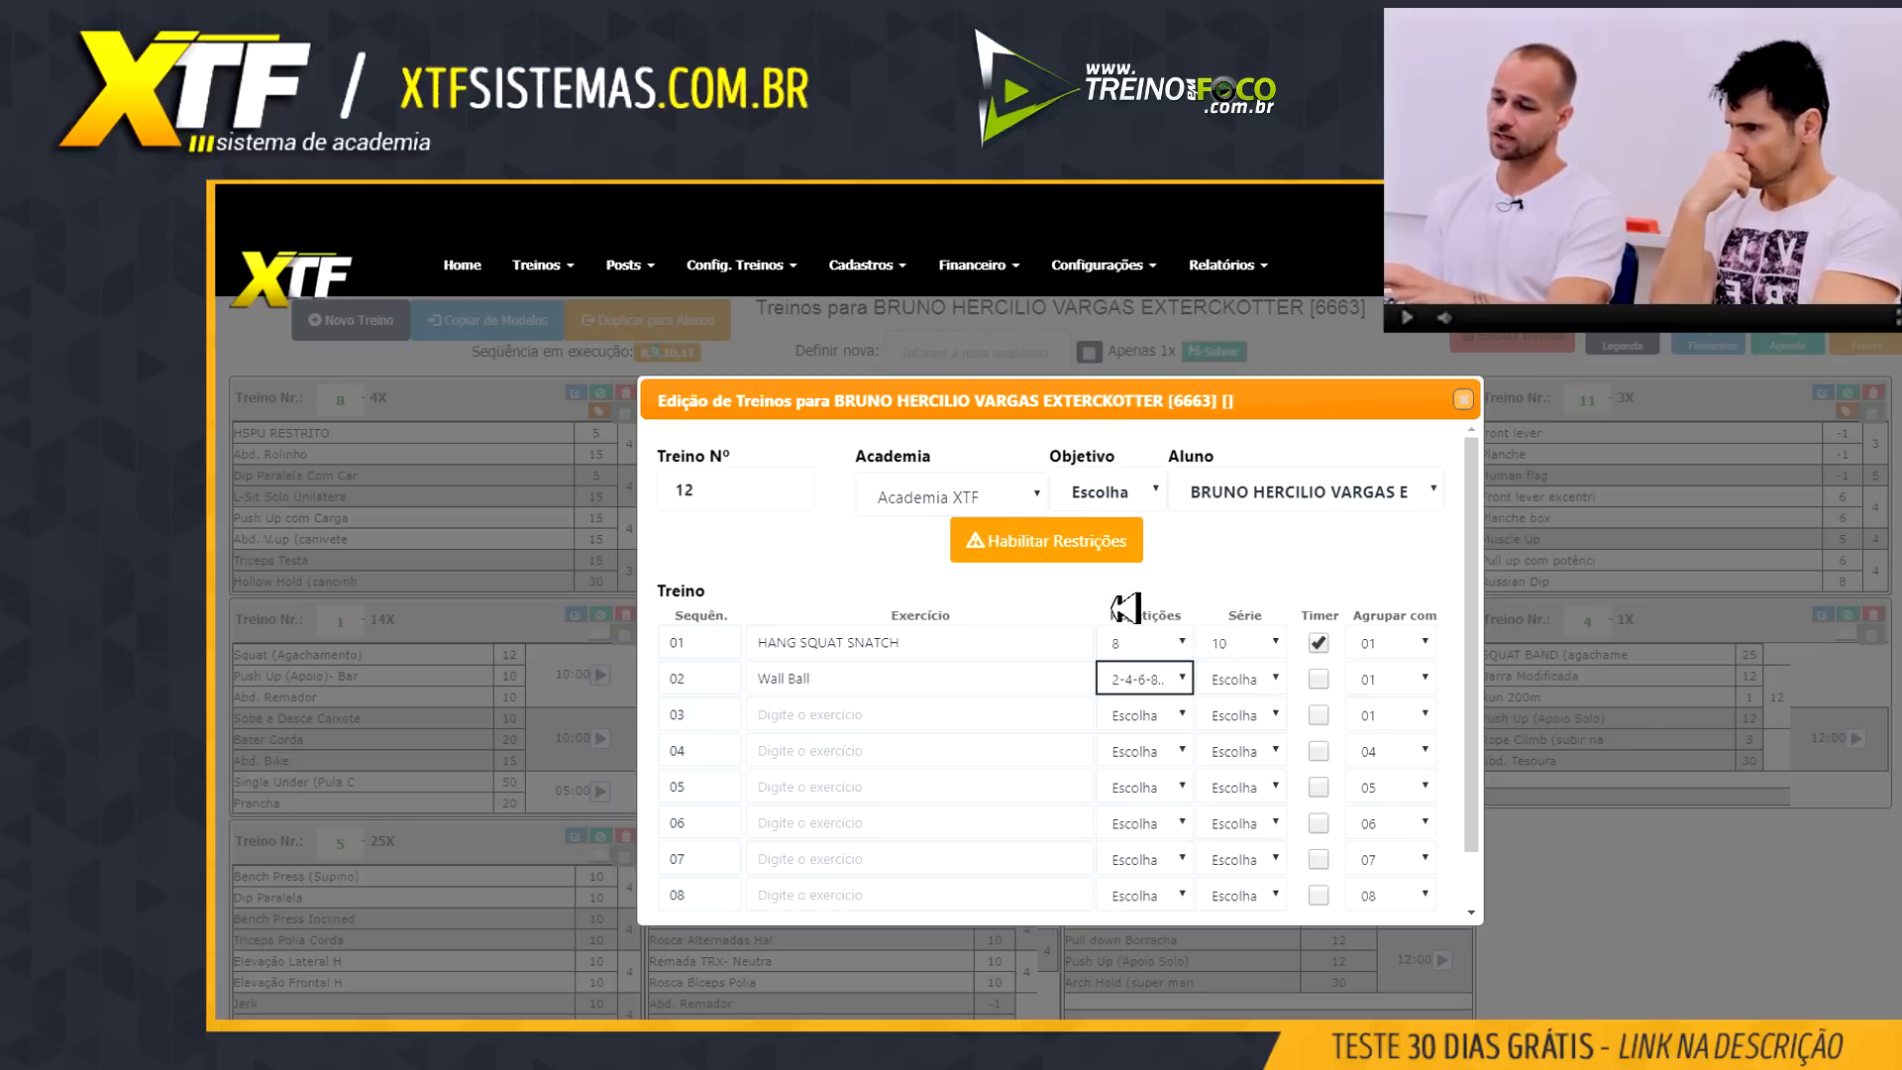
{"action": "left_click", "coordinate": [1186, 644]}
{"action": "left_click_drag", "start_coordinate": [1224, 769], "coordinate": [1224, 1021]}
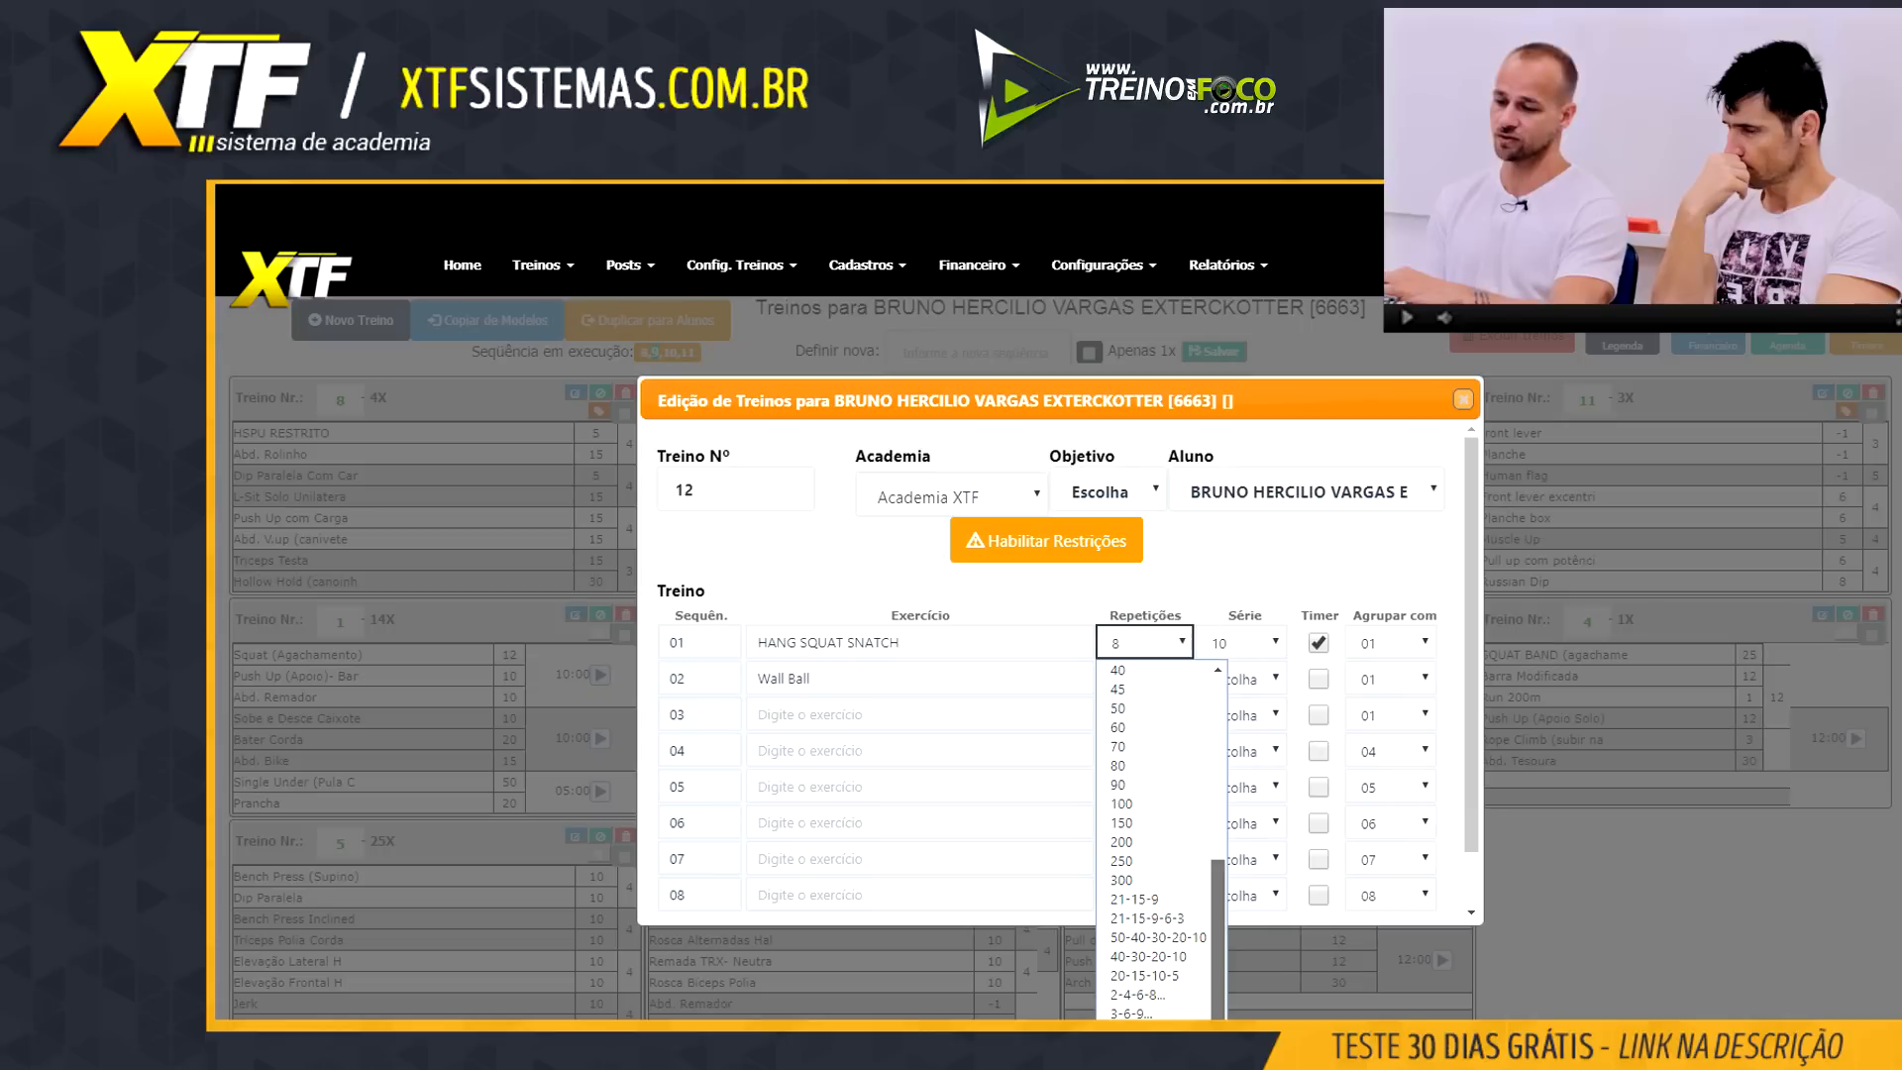
{"action": "left_click", "coordinate": [1151, 987]}
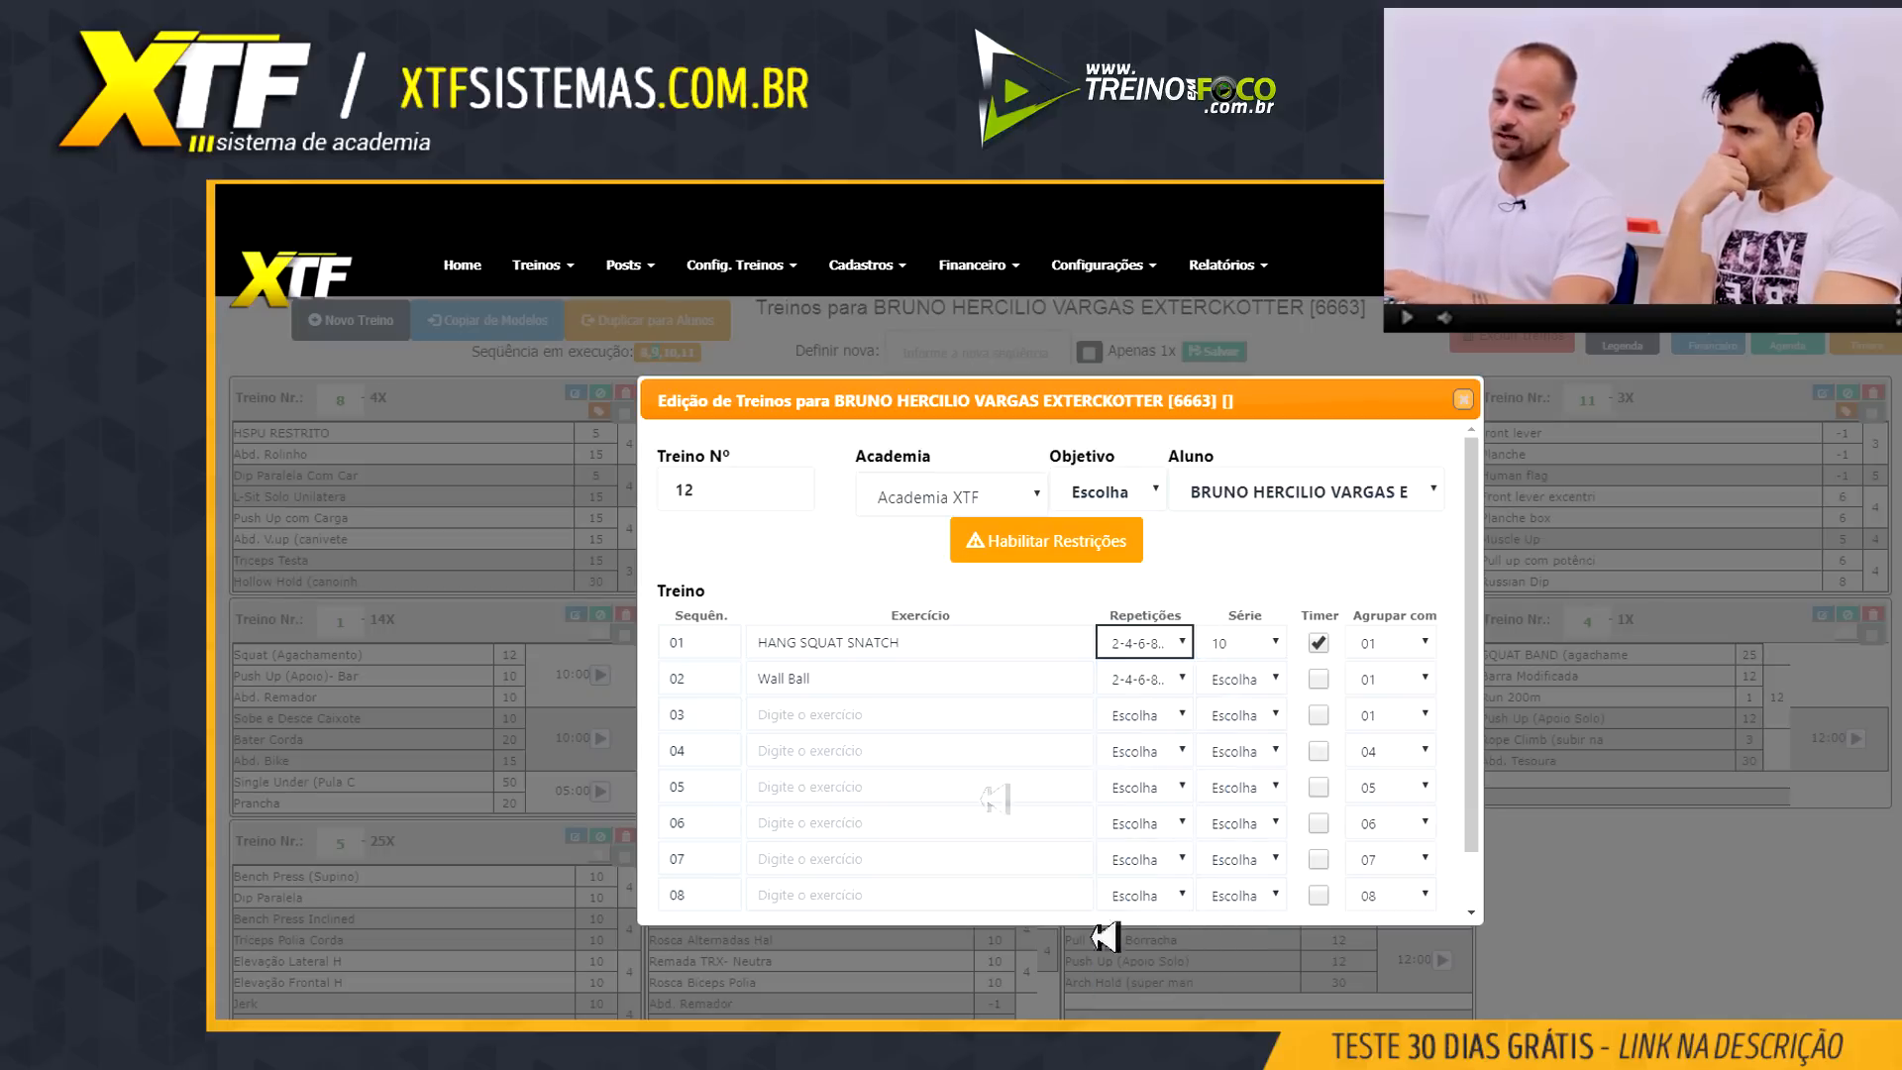
Add Abd Twist Ball as exercise 03 with its repetitions set to 2-4-6-8..
{"action": "left_click", "coordinate": [850, 725]}
{"action": "type", "text": "Abd"}
{"action": "left_click", "coordinate": [848, 776]}
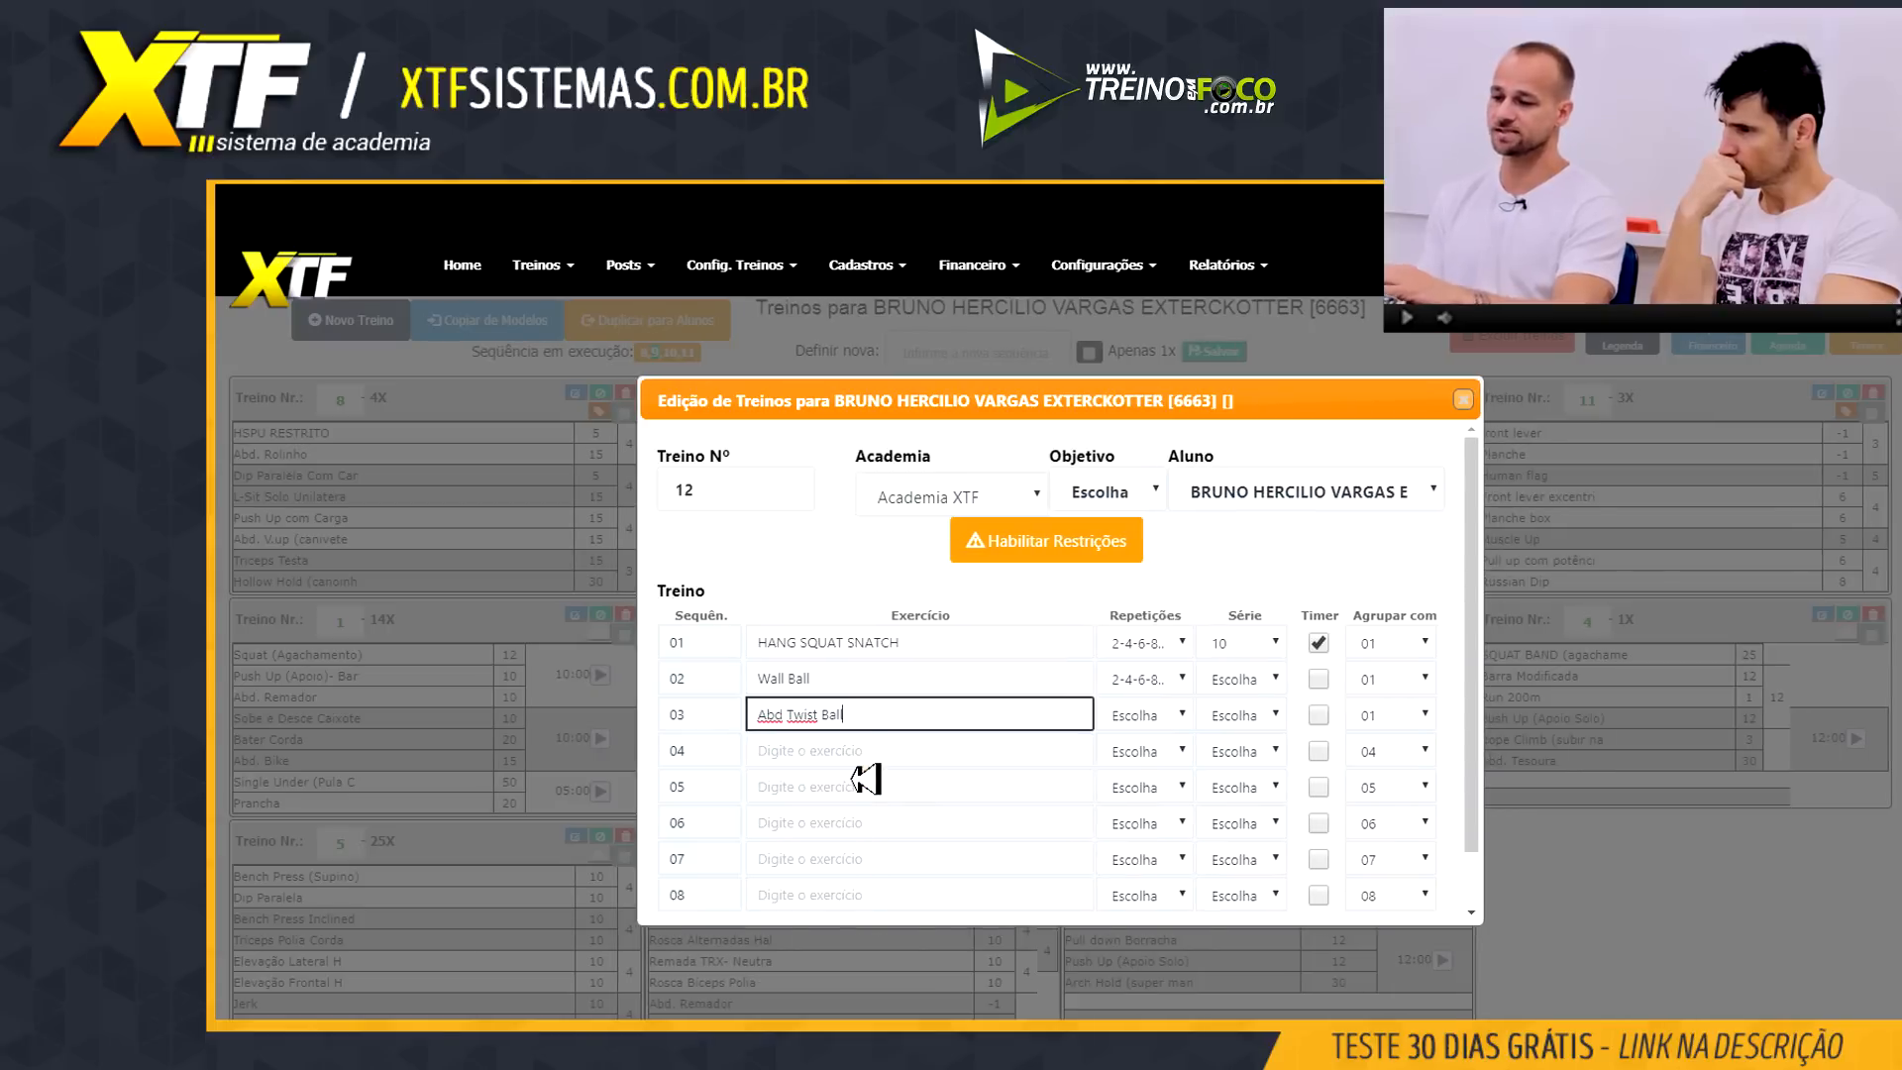
{"action": "left_click", "coordinate": [1166, 723]}
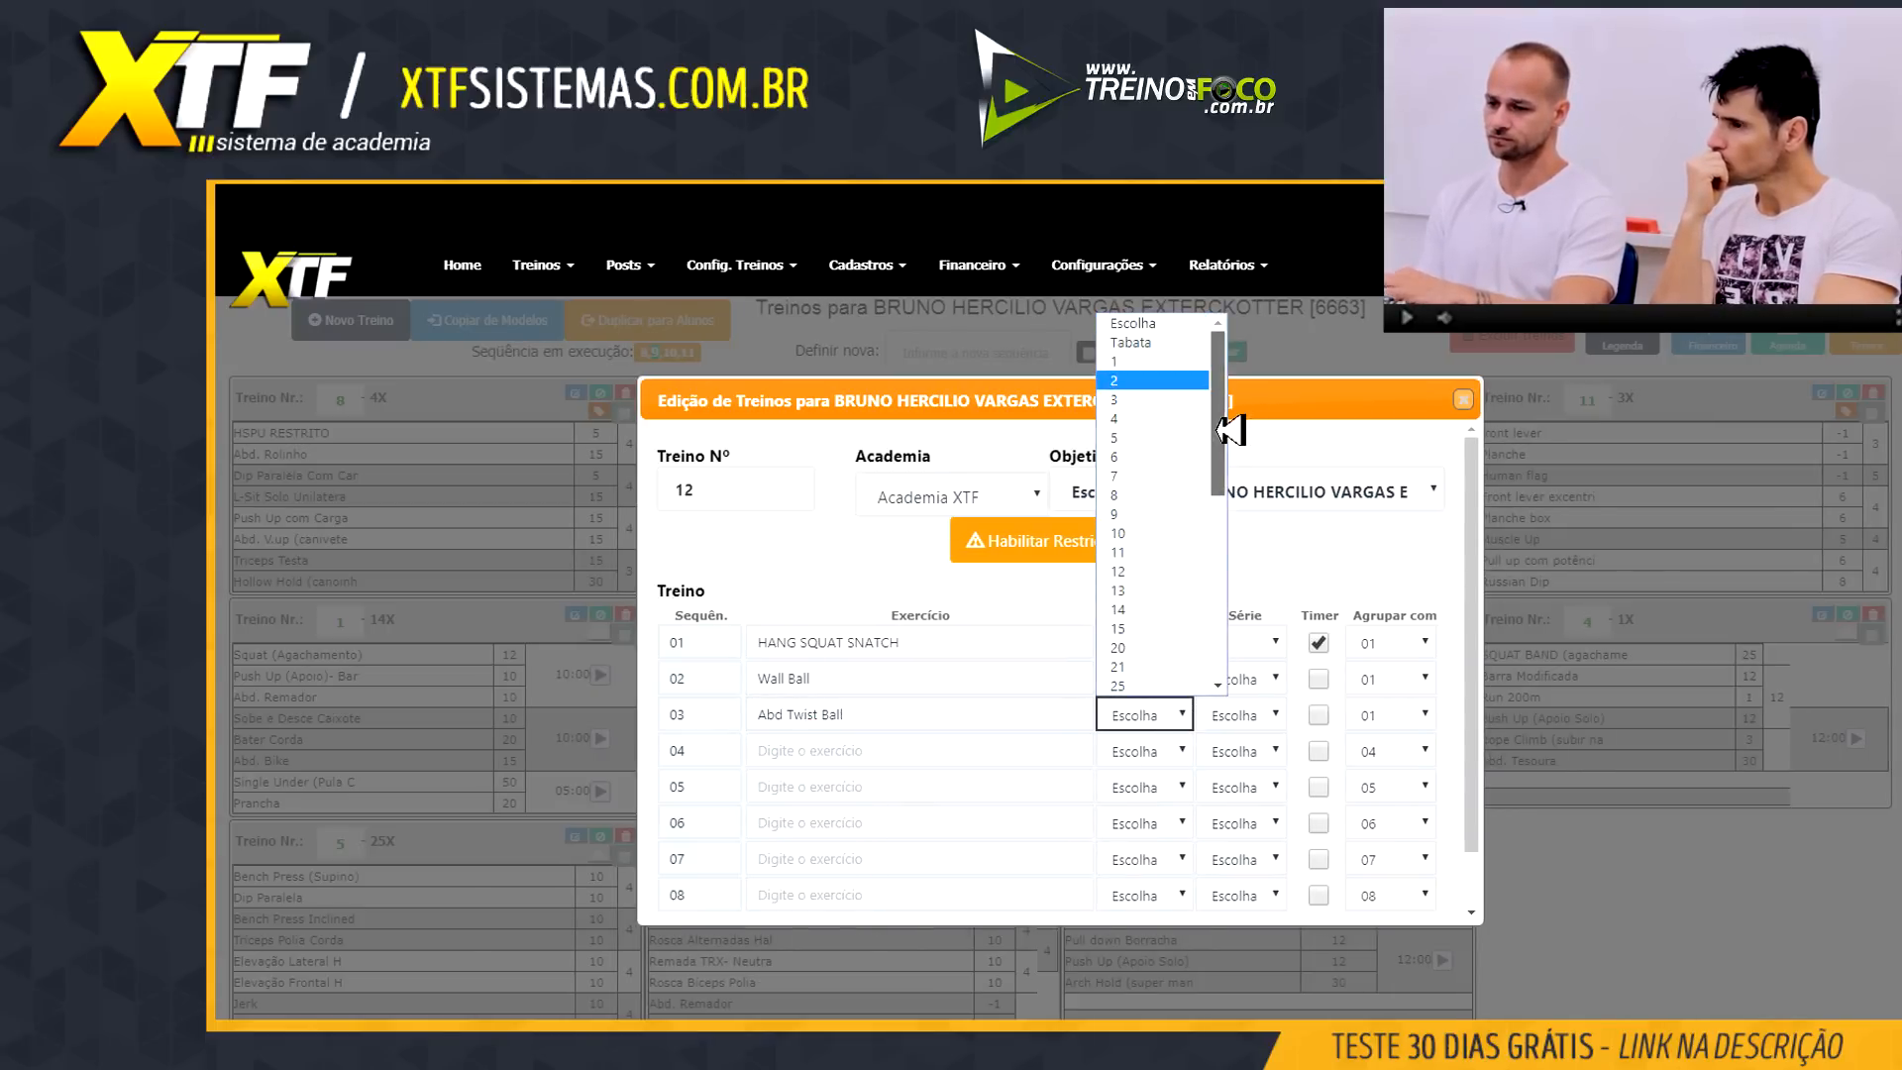
{"action": "left_click_drag", "start_coordinate": [1217, 449], "coordinate": [1228, 629]}
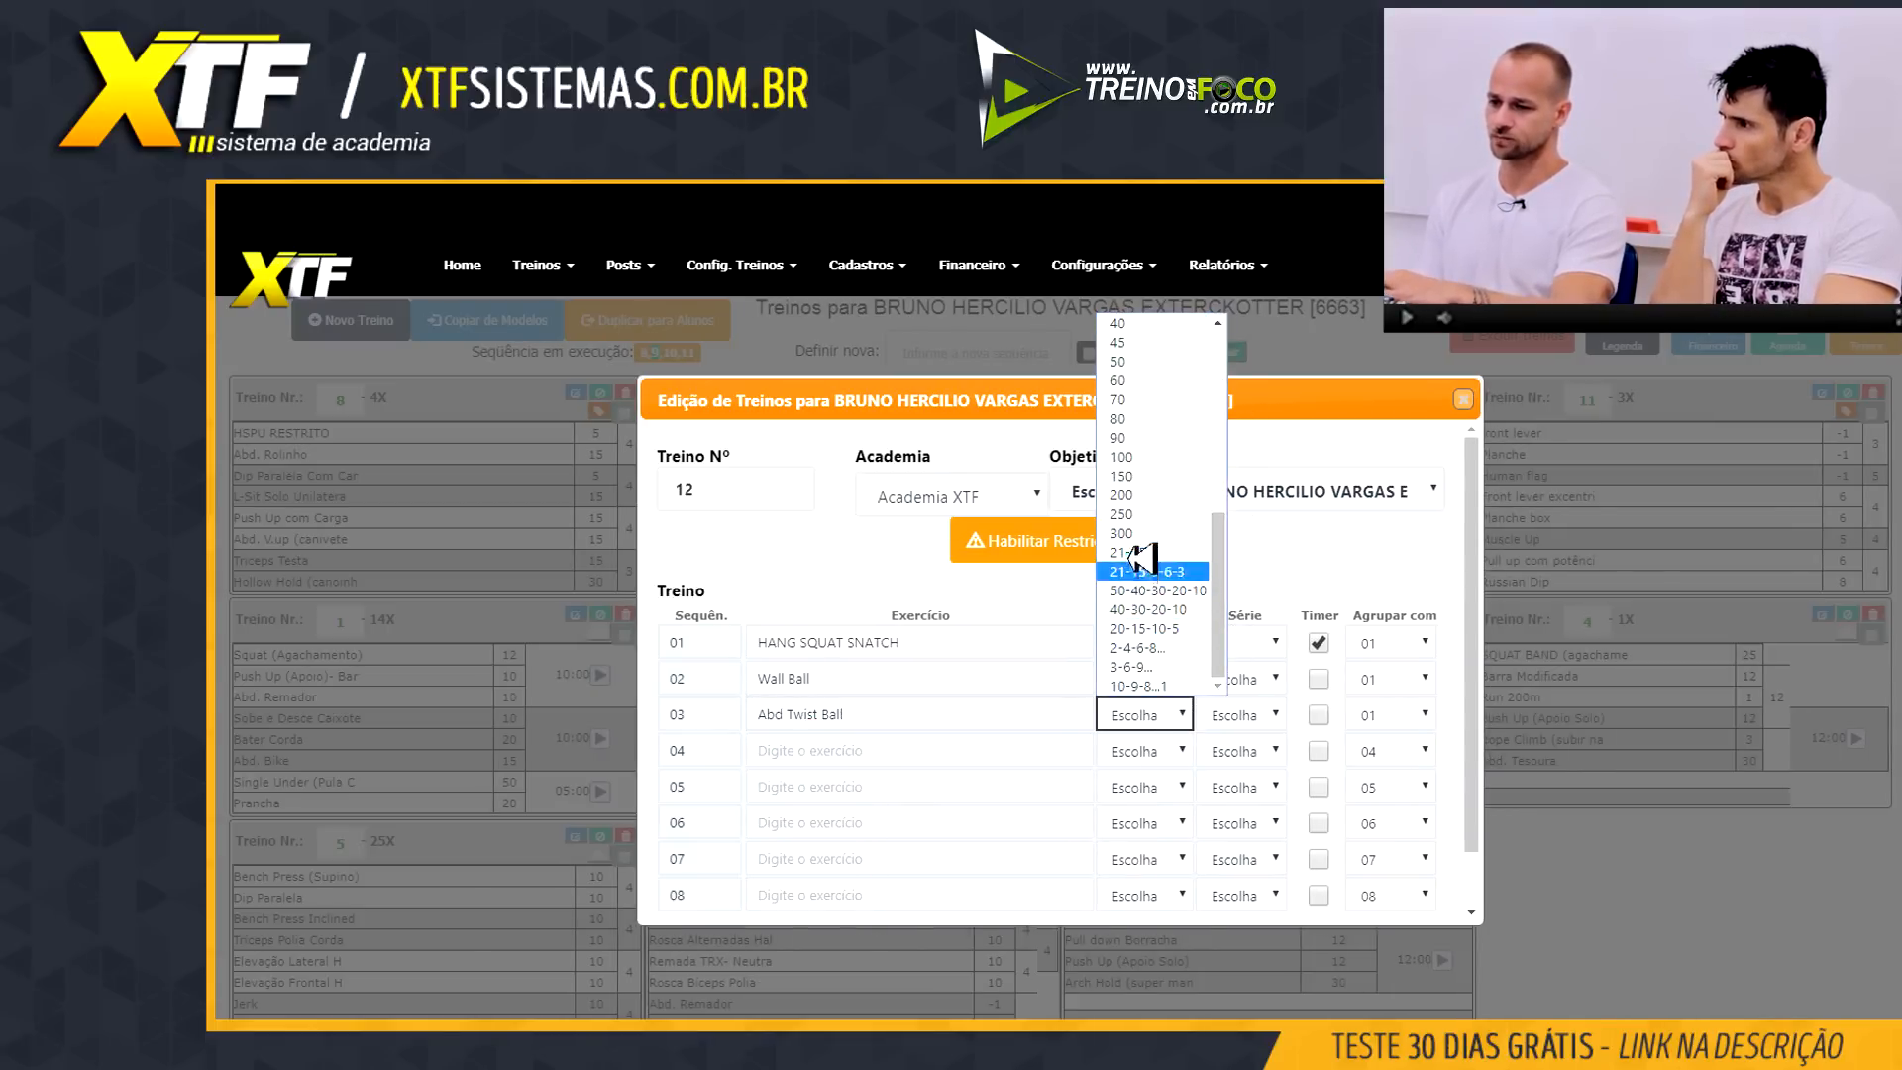
{"action": "left_click", "coordinate": [1137, 647]}
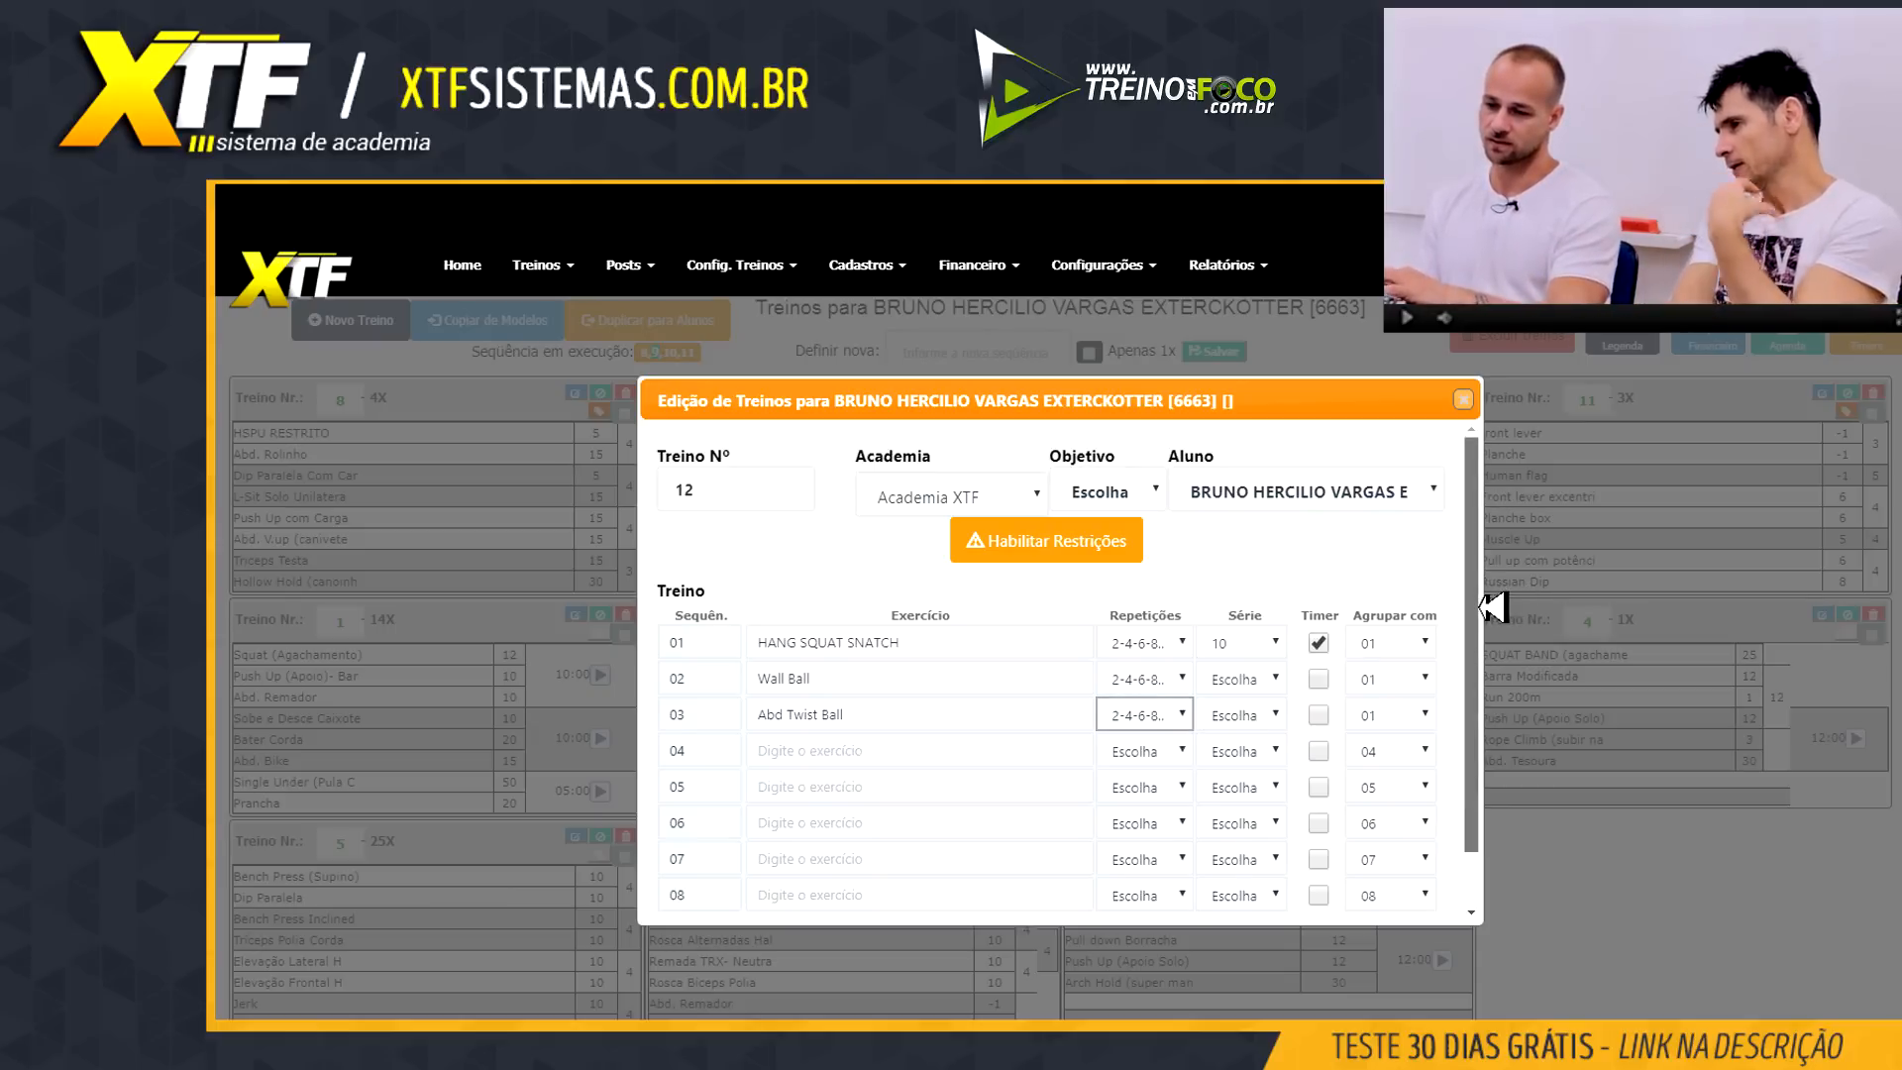
Disable the timer for HANG SQUAT SNATCH and set its series value to 4
{"action": "scroll", "coordinate": [1481, 606], "scroll_direction": "down", "scroll_amount": 1}
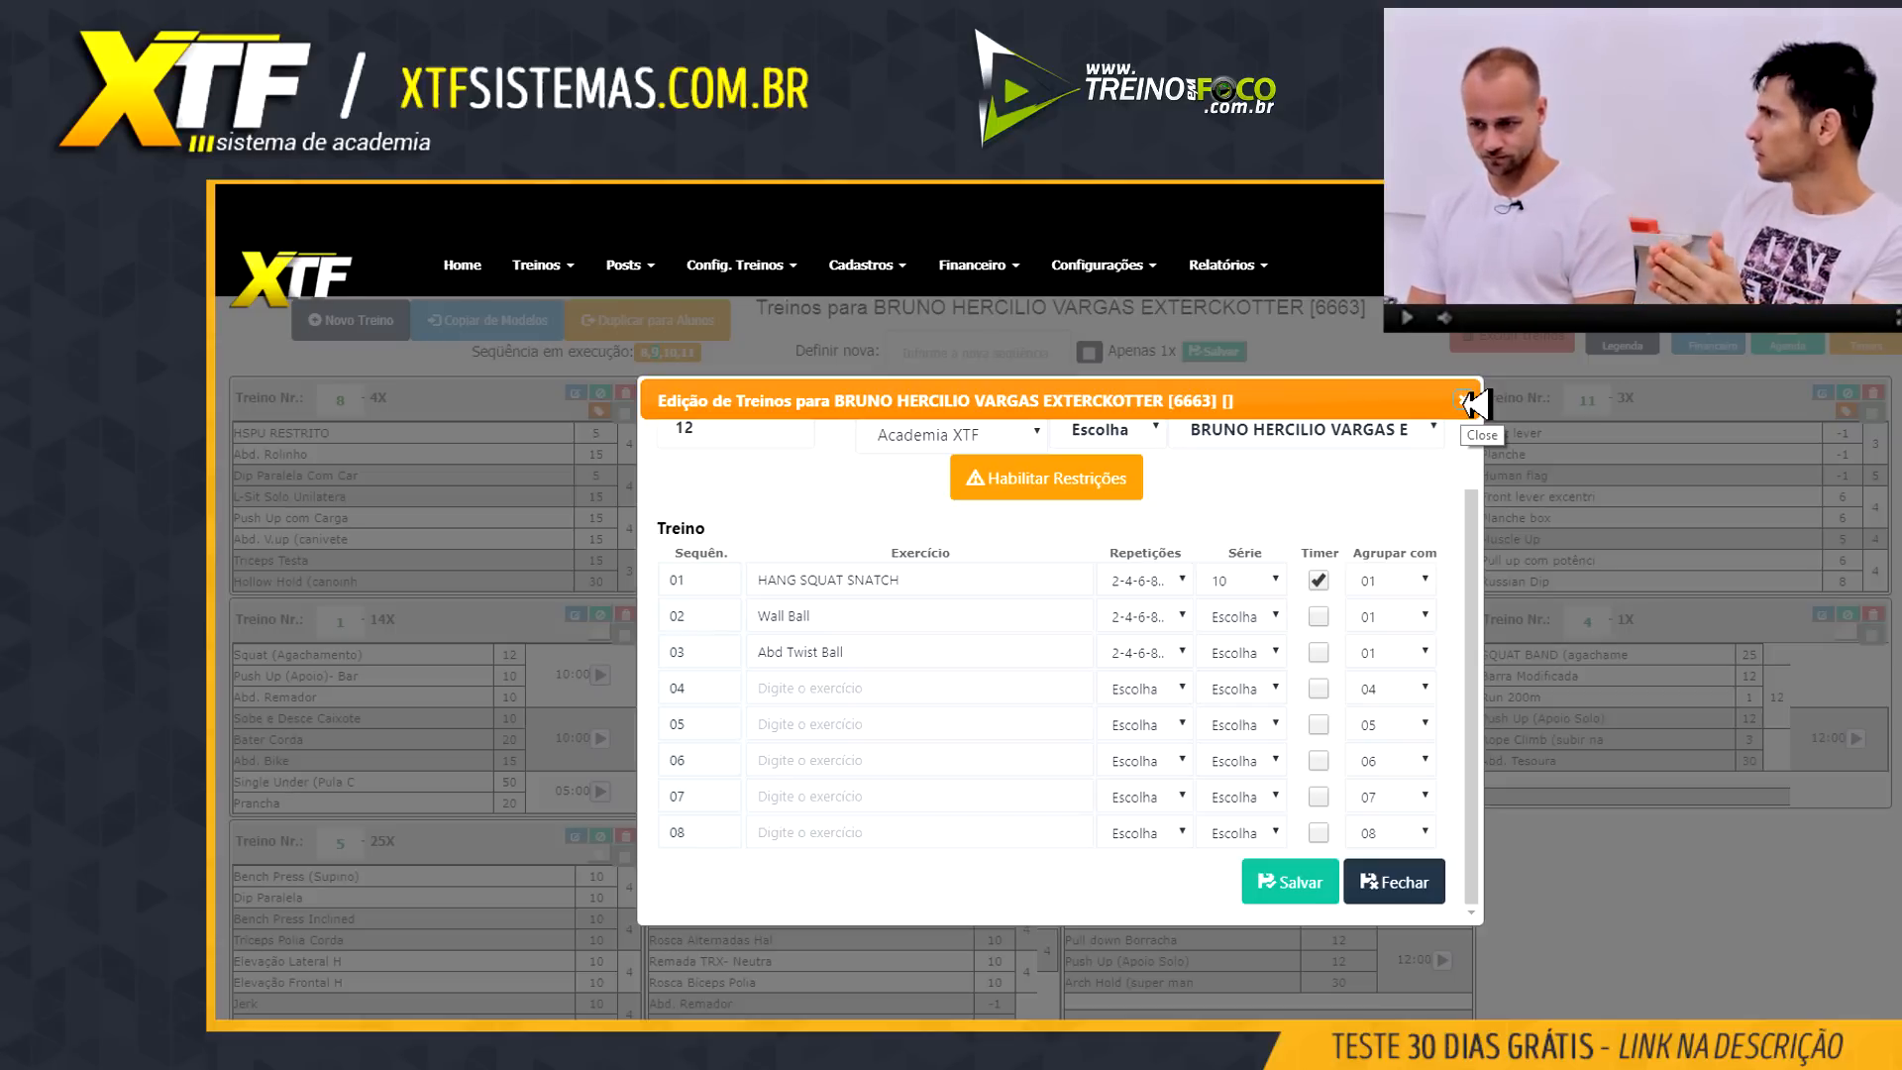
{"action": "left_click_drag", "start_coordinate": [1472, 521], "coordinate": [1475, 434]}
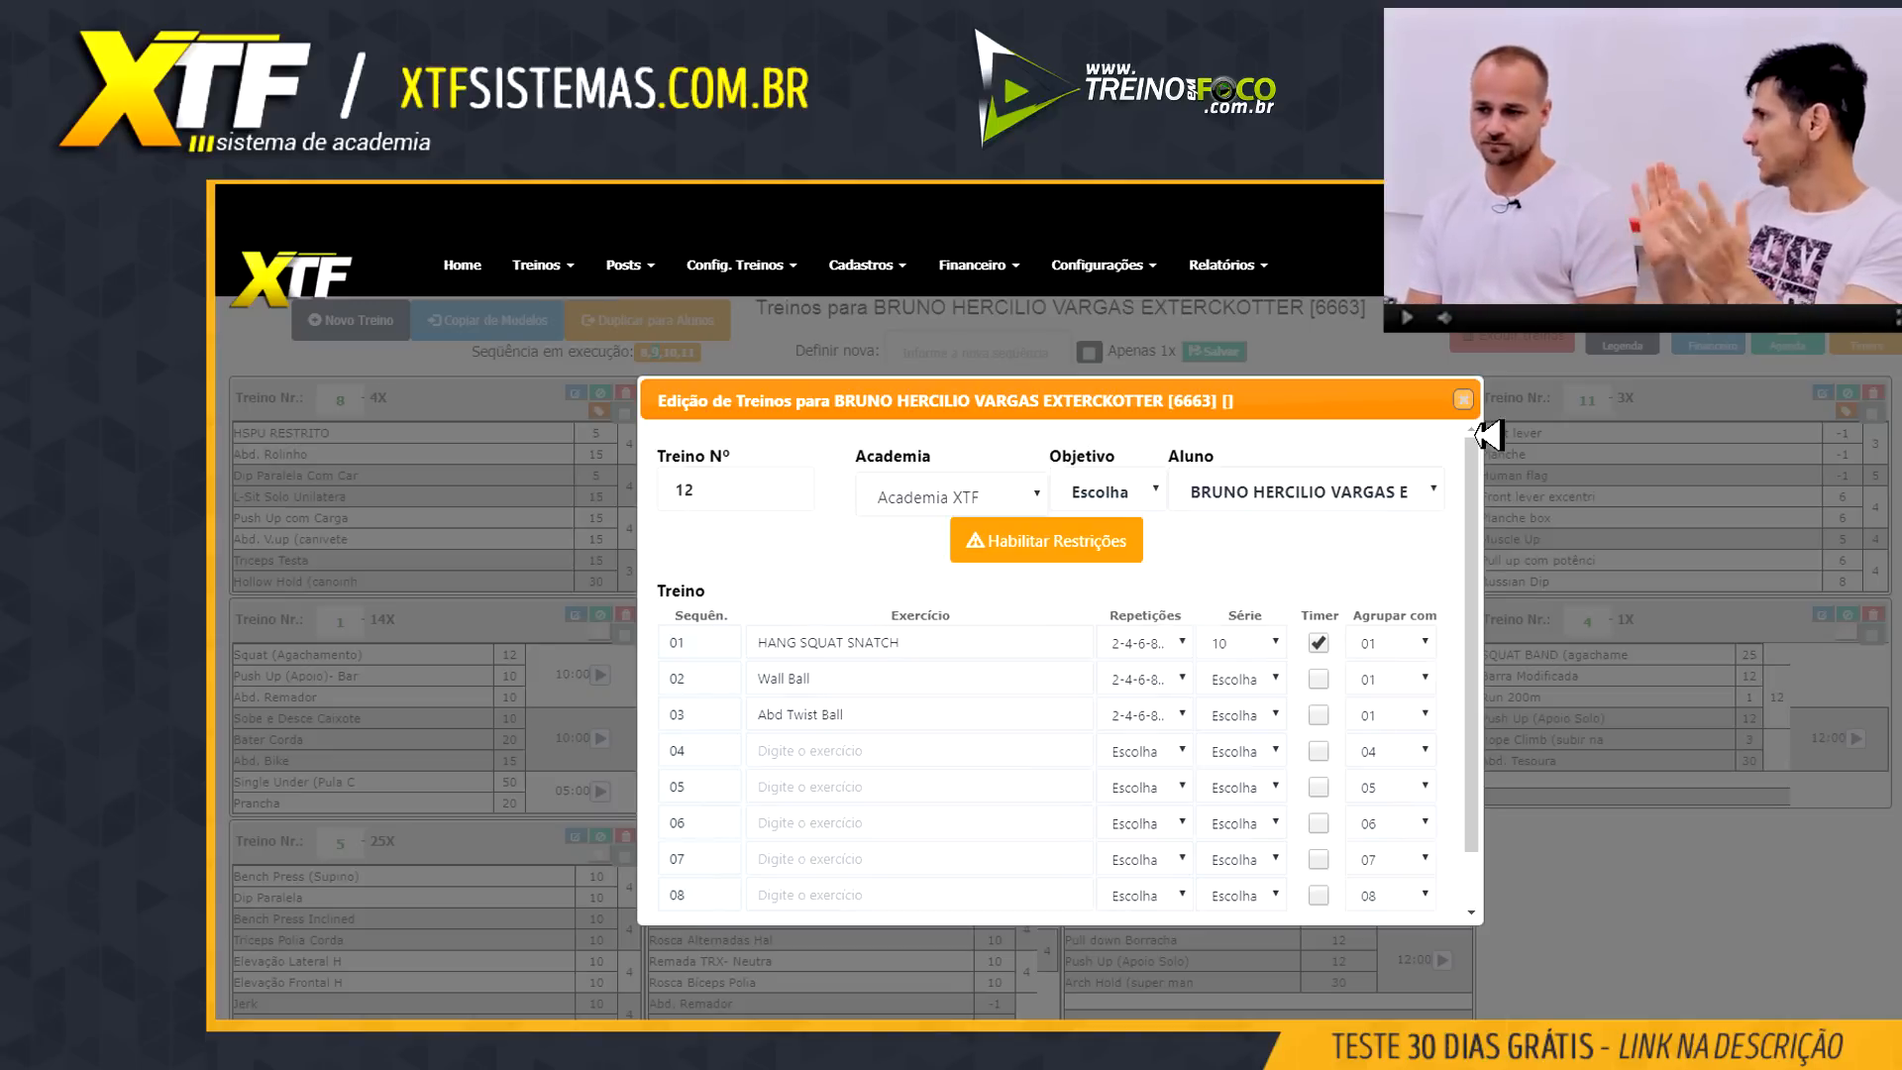
{"action": "left_click", "coordinate": [1323, 641]}
{"action": "left_click", "coordinate": [1278, 642]}
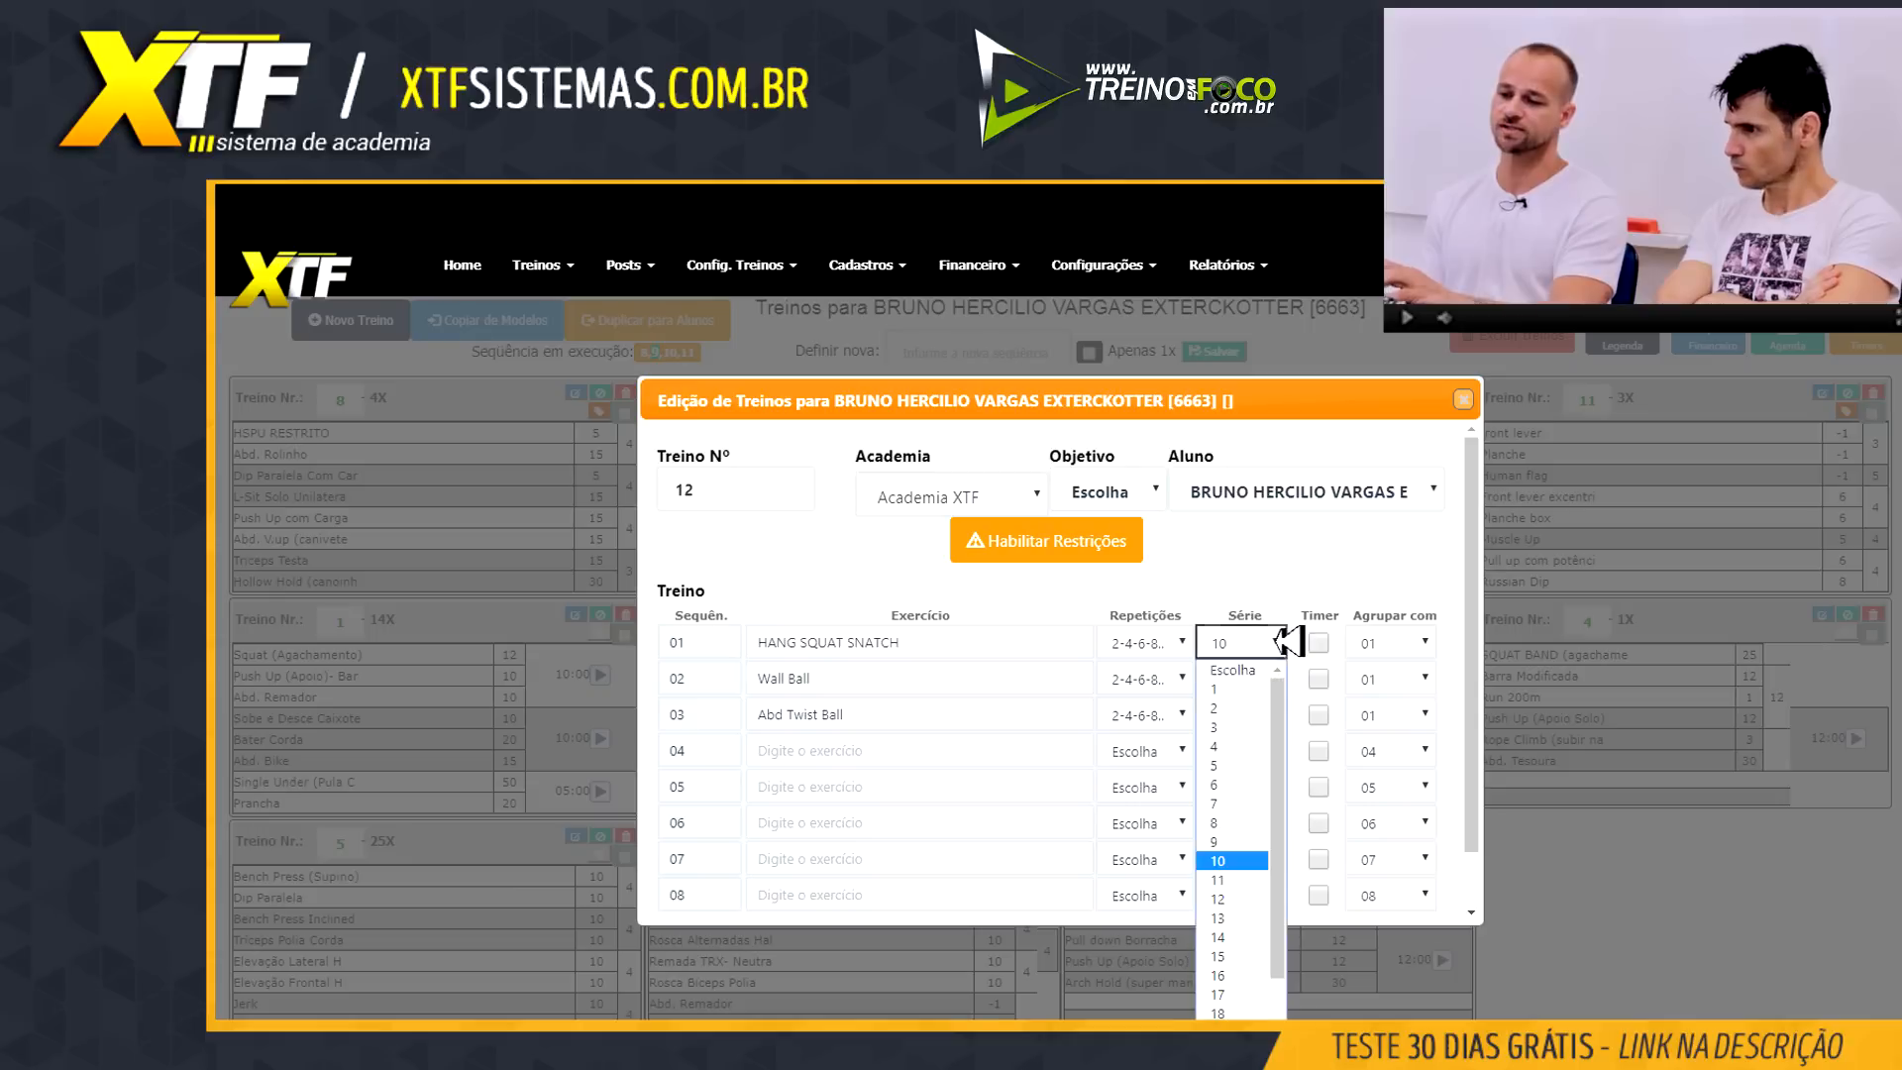
{"action": "left_click", "coordinate": [1229, 746]}
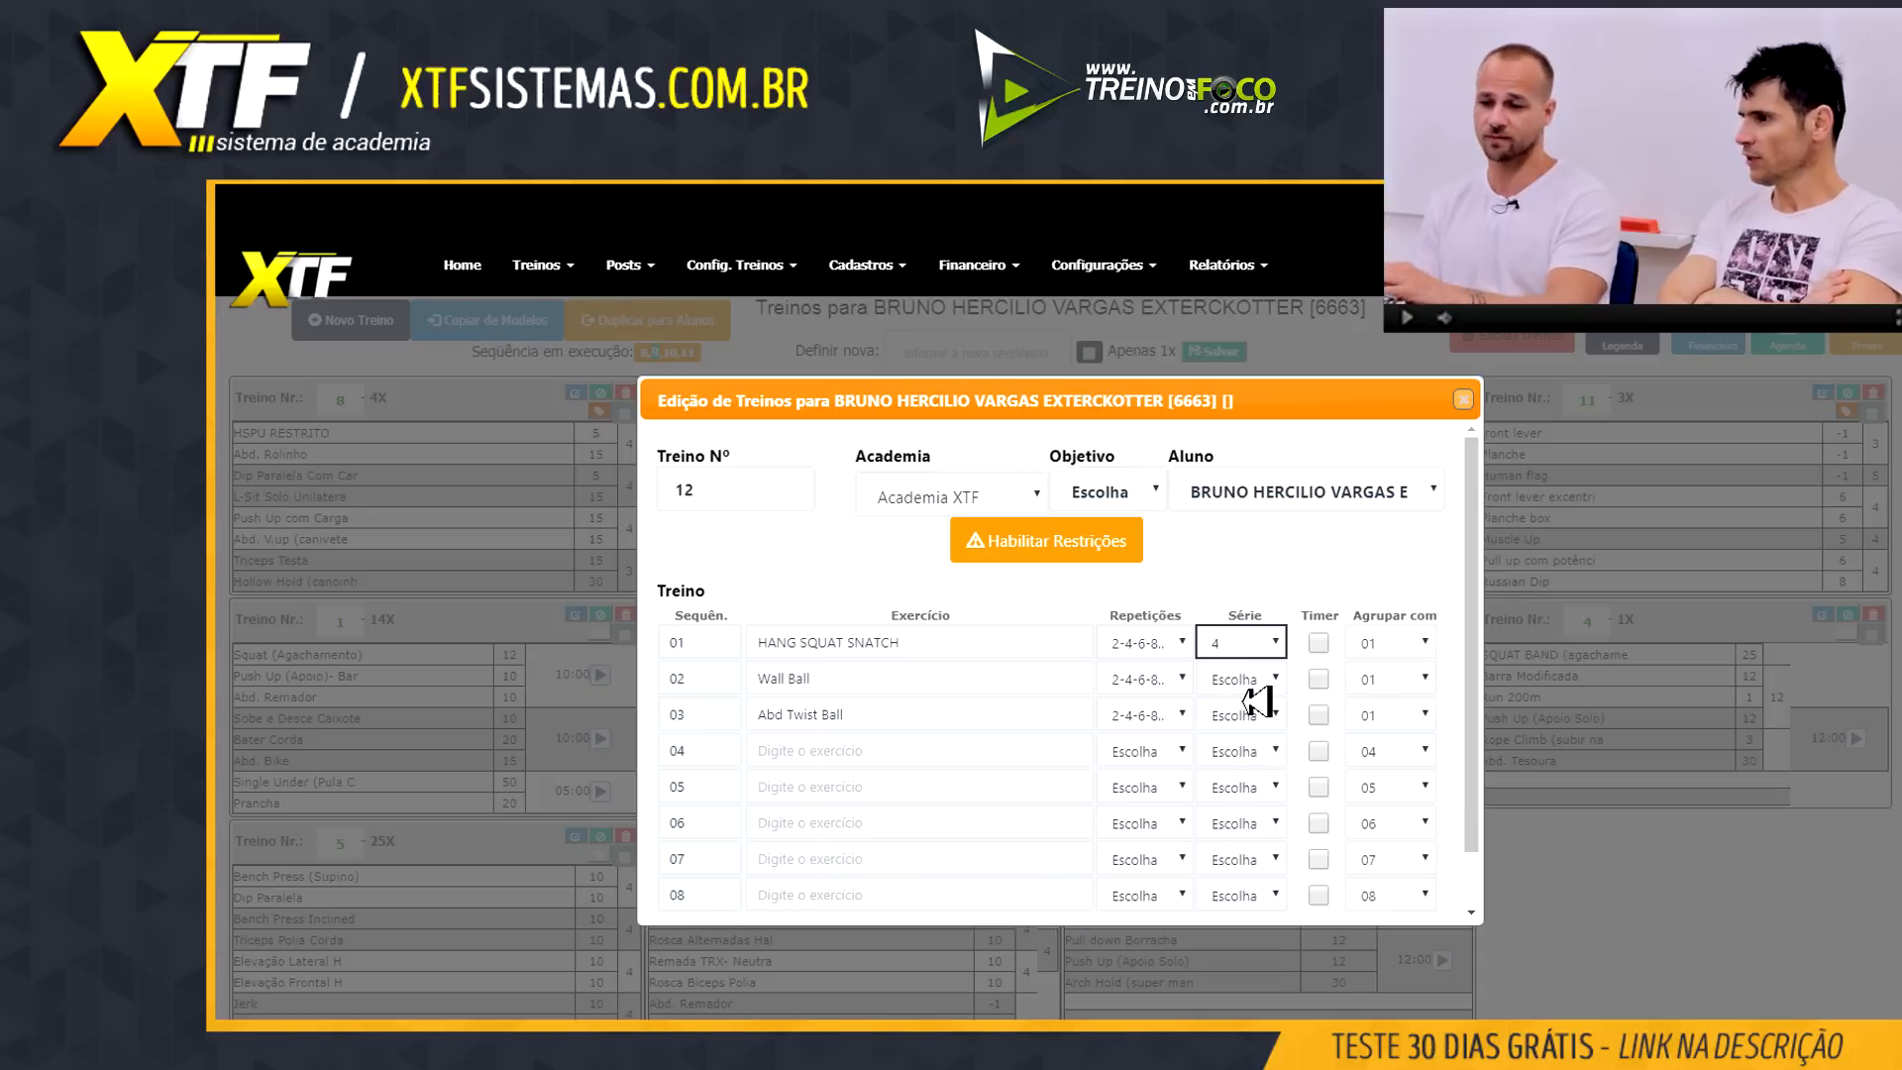
{"action": "left_click", "coordinate": [1475, 612]}
{"action": "left_click_drag", "start_coordinate": [1487, 612], "coordinate": [1468, 426]}
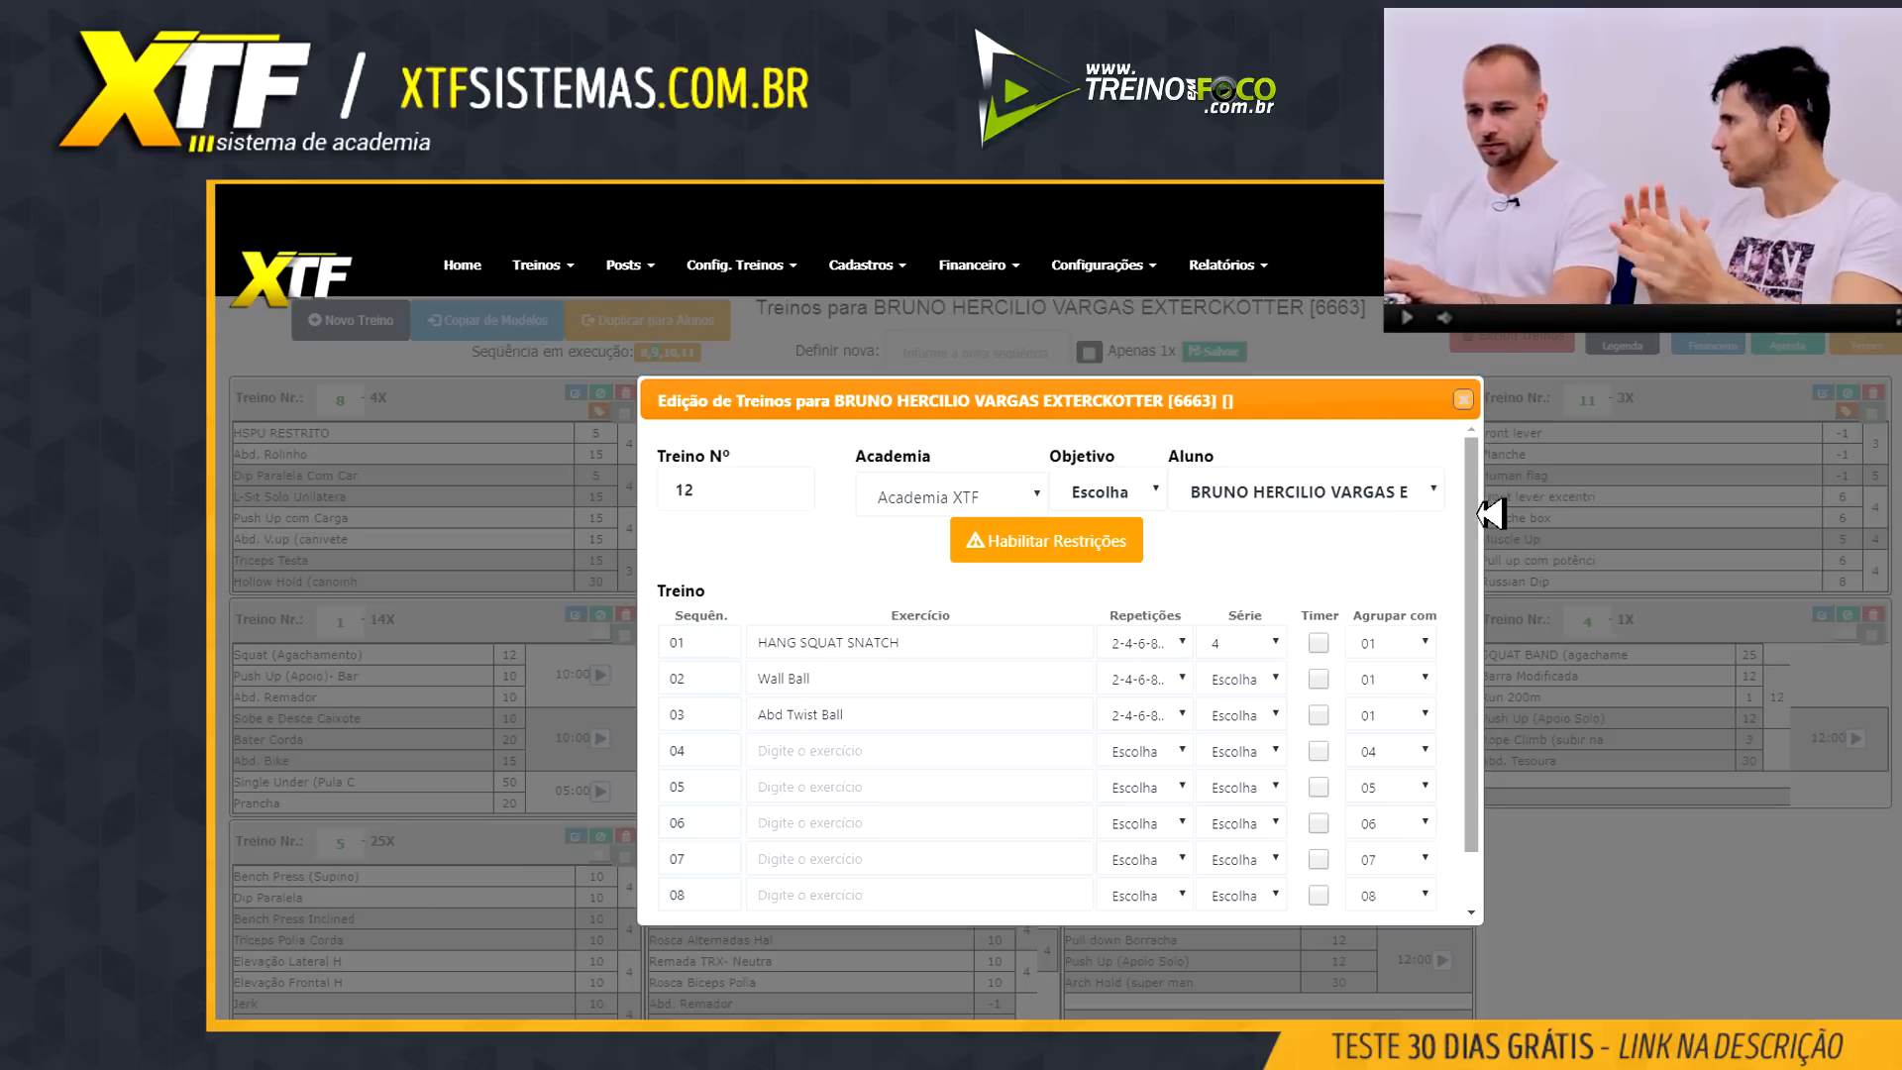
{"action": "left_click_drag", "start_coordinate": [1473, 516], "coordinate": [1481, 450]}
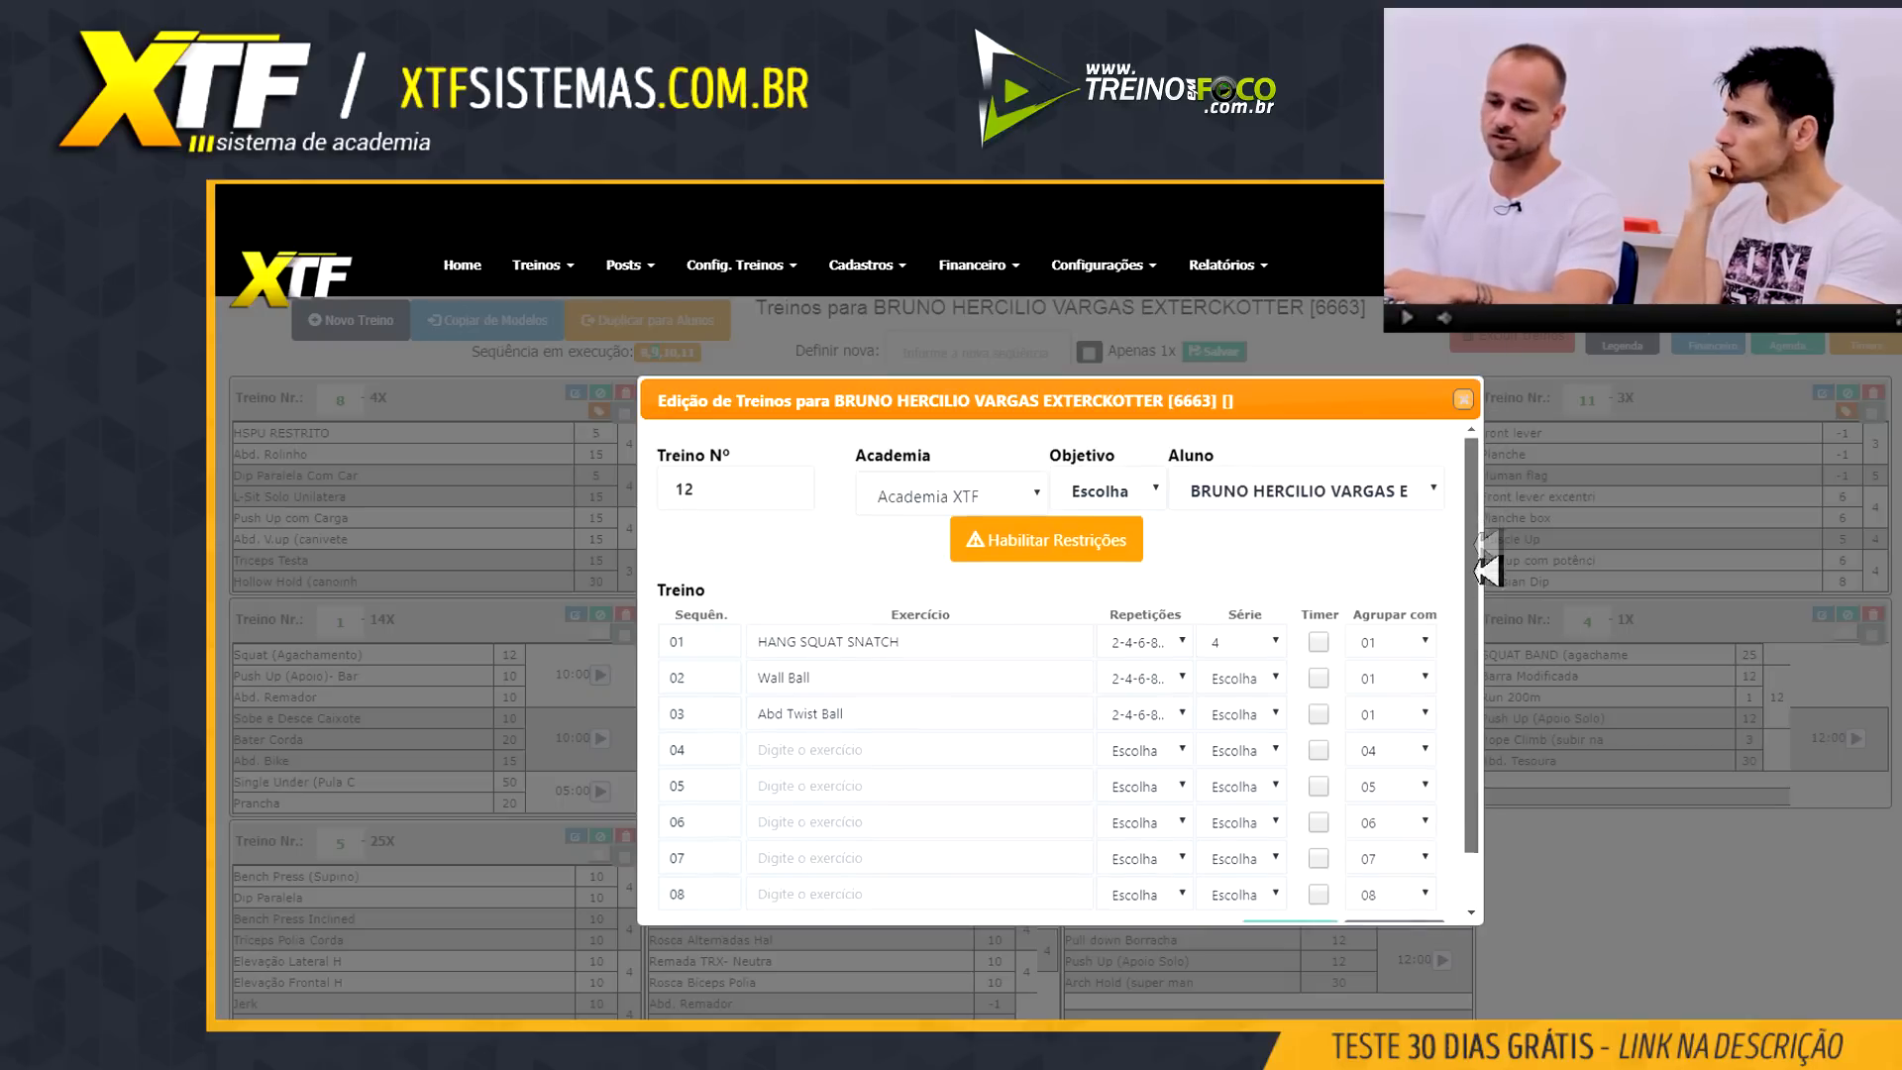
{"action": "scroll", "coordinate": [1477, 671], "scroll_direction": "down", "scroll_amount": 1}
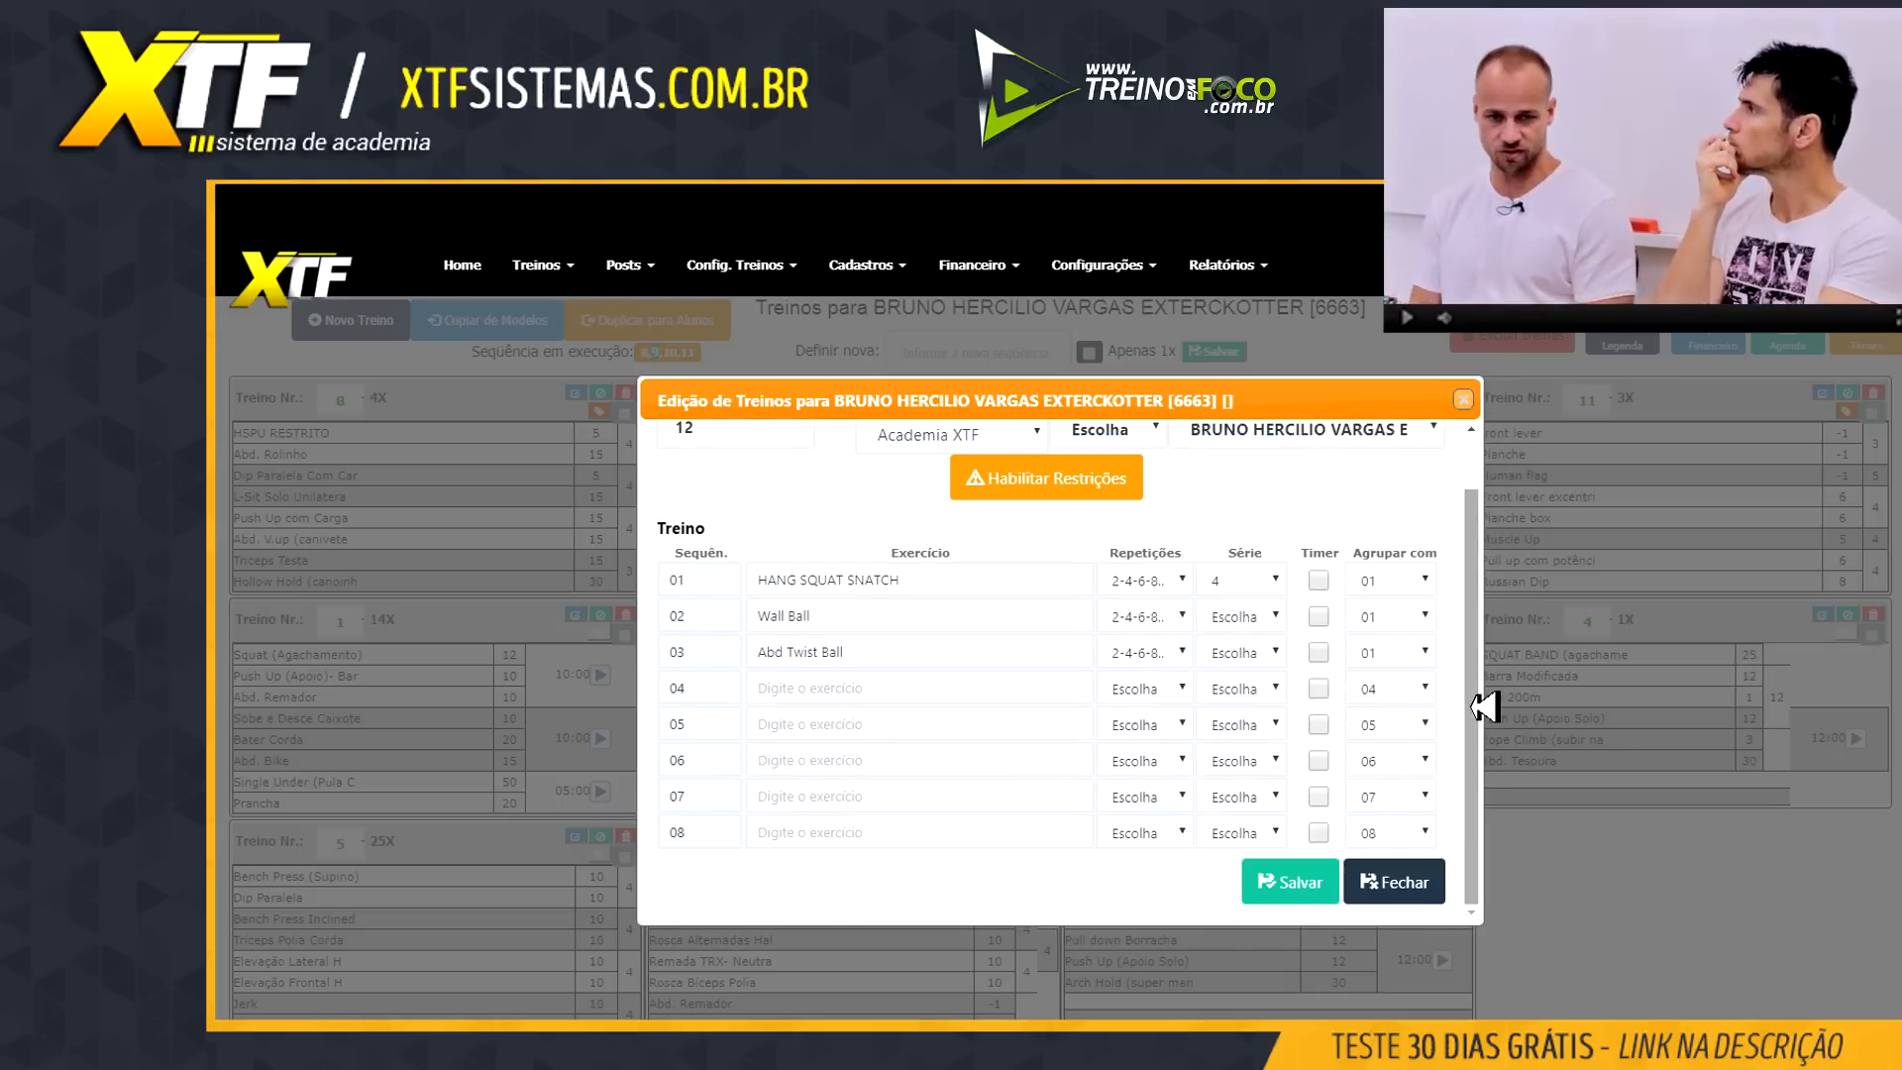